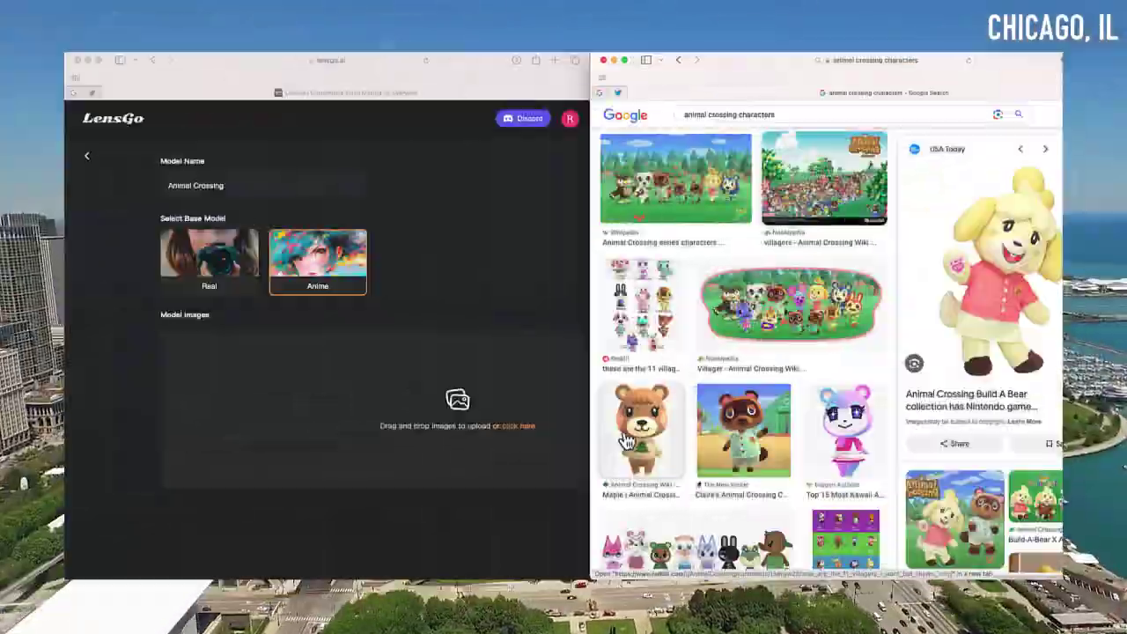
- Drag two character pictures into the model images area
{"action": "left_click_drag", "start_coordinate": [627, 440], "coordinate": [353, 405]}
{"action": "left_click_drag", "start_coordinate": [845, 432], "coordinate": [352, 405]}
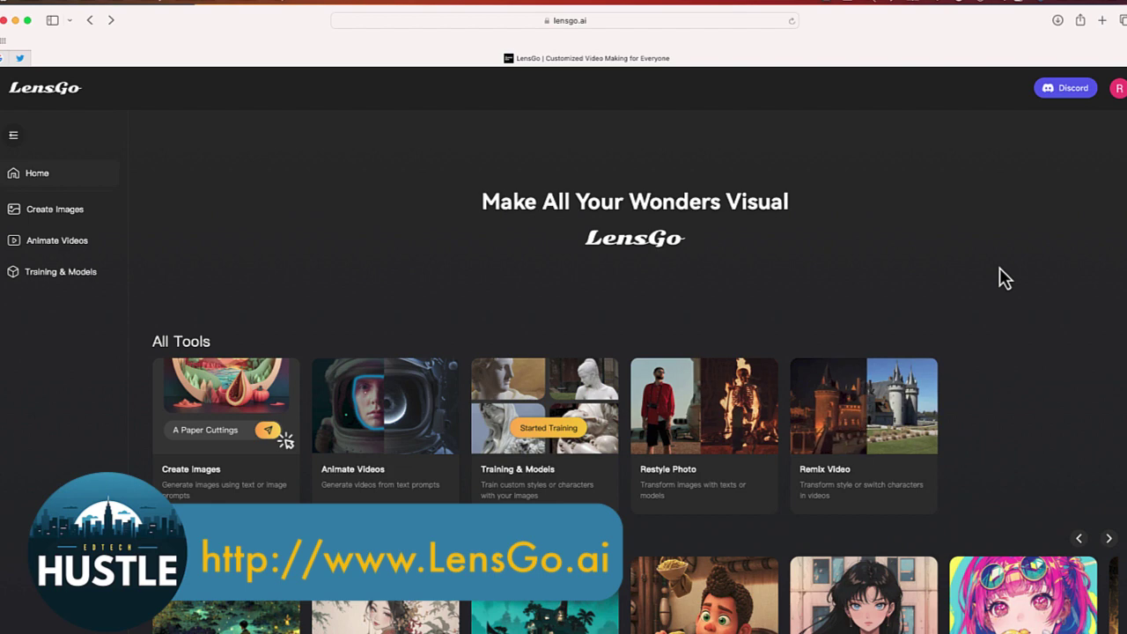
- Scroll to Featured Models, advance the carousel seven cards, then step back one
{"action": "scroll", "coordinate": [906, 242], "scroll_direction": "down", "scroll_amount": 2}
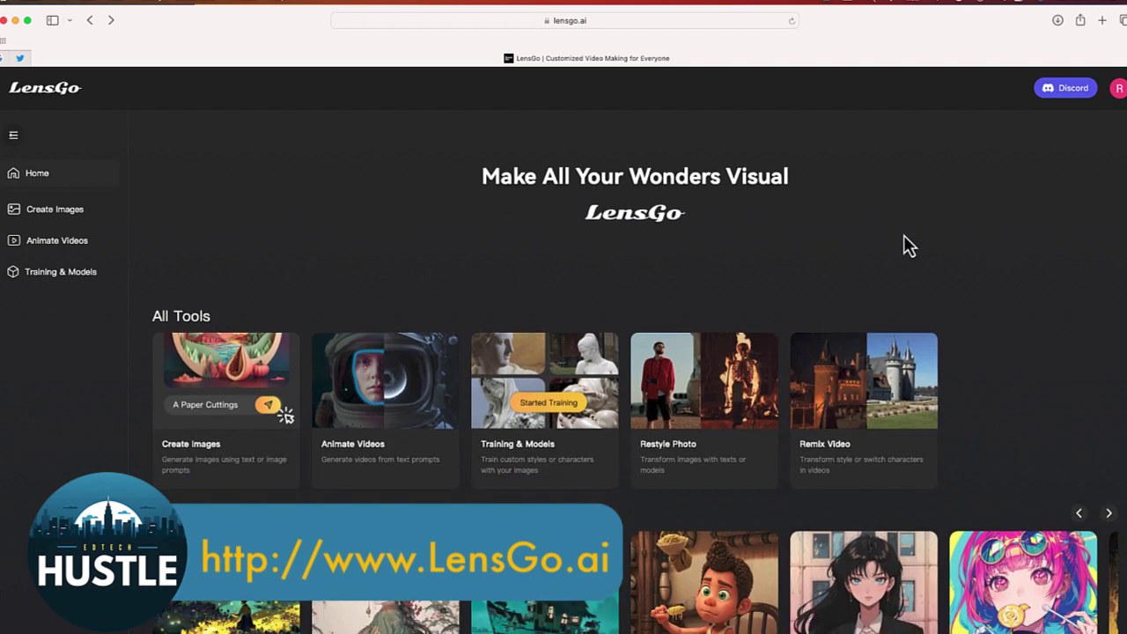
{"action": "scroll", "coordinate": [910, 247], "scroll_direction": "down", "scroll_amount": 5}
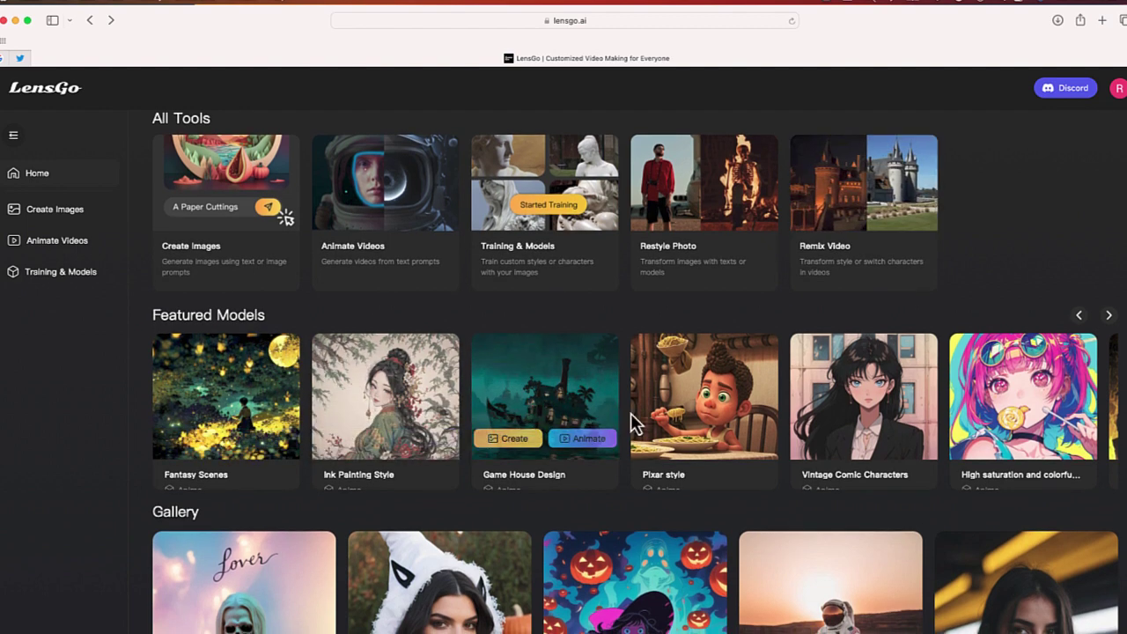
{"action": "left_click", "coordinate": [1111, 317]}
{"action": "left_click", "coordinate": [1111, 317]}
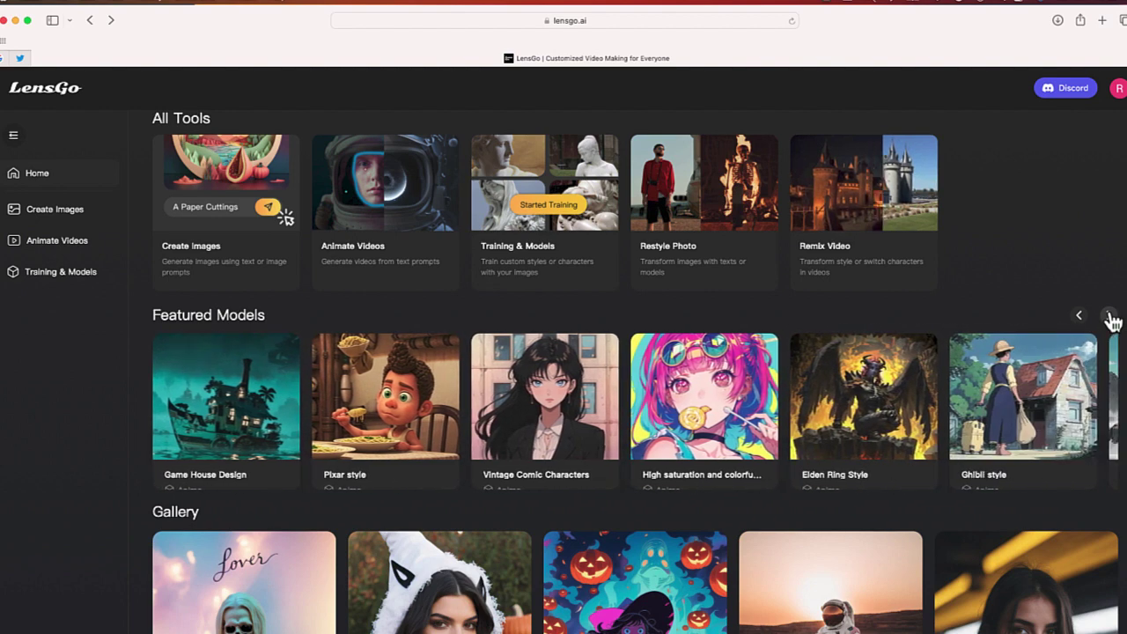
{"action": "left_click", "coordinate": [1111, 317]}
{"action": "left_click", "coordinate": [1112, 319]}
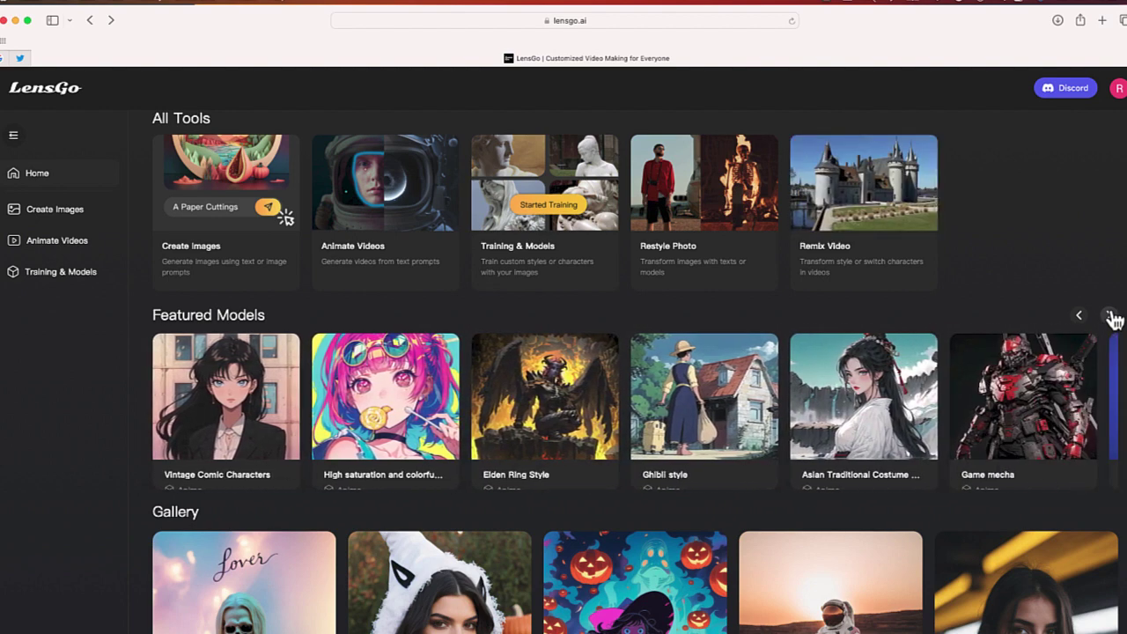
{"action": "left_click", "coordinate": [1112, 319]}
{"action": "left_click", "coordinate": [1112, 319]}
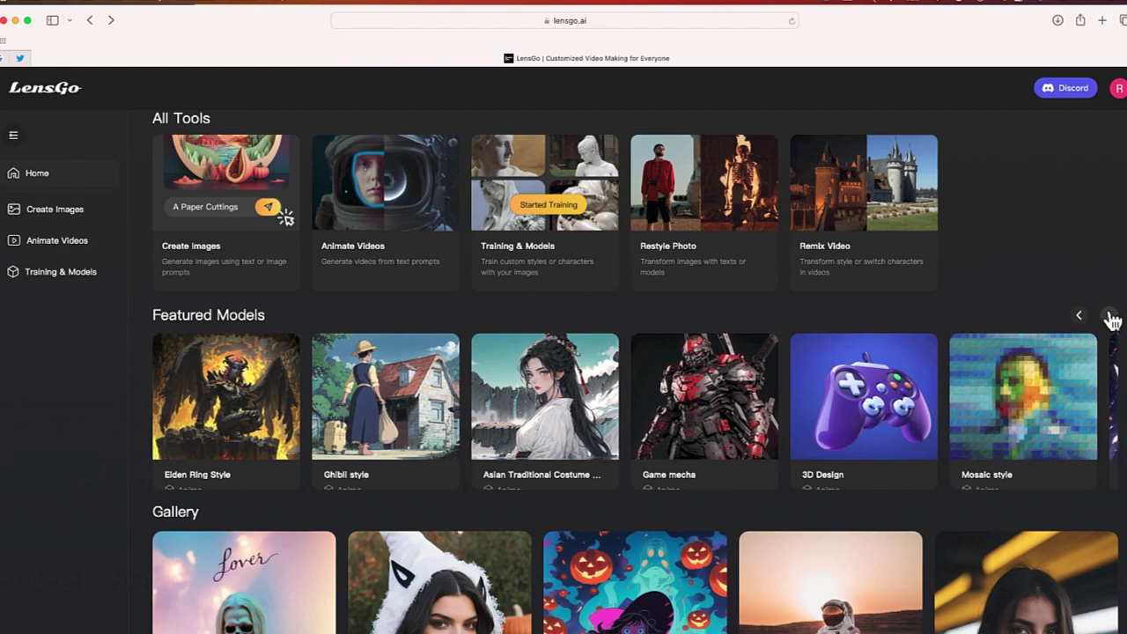
{"action": "left_click", "coordinate": [1112, 318]}
{"action": "left_click", "coordinate": [1075, 317]}
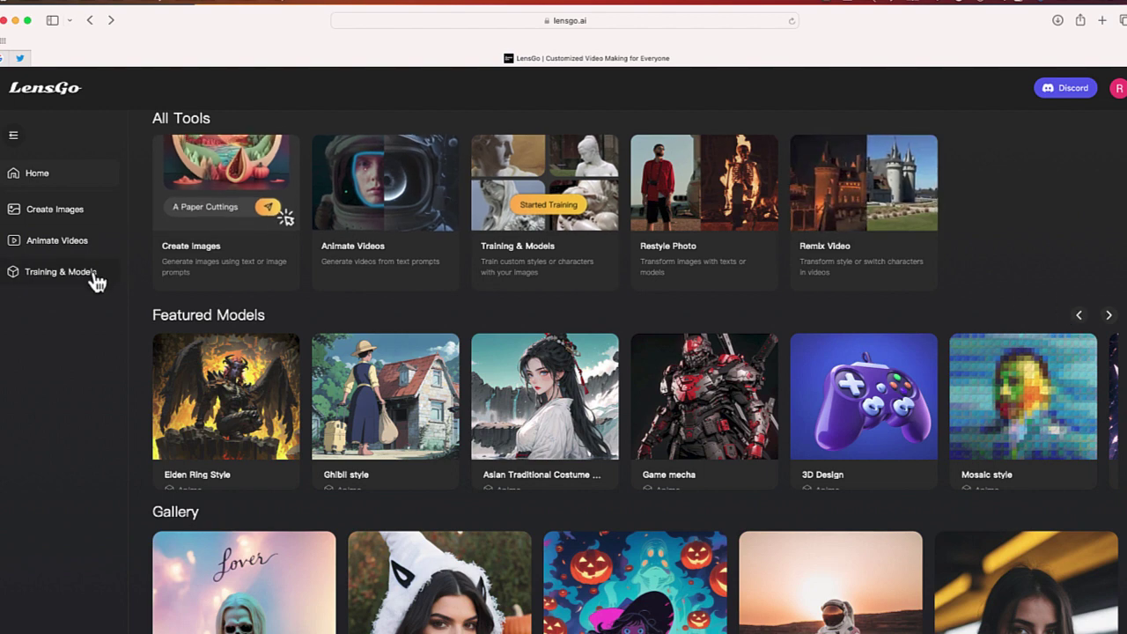
- From the trained models list, browse the celebrity model's generated images enlarged
{"action": "left_click", "coordinate": [60, 272]}
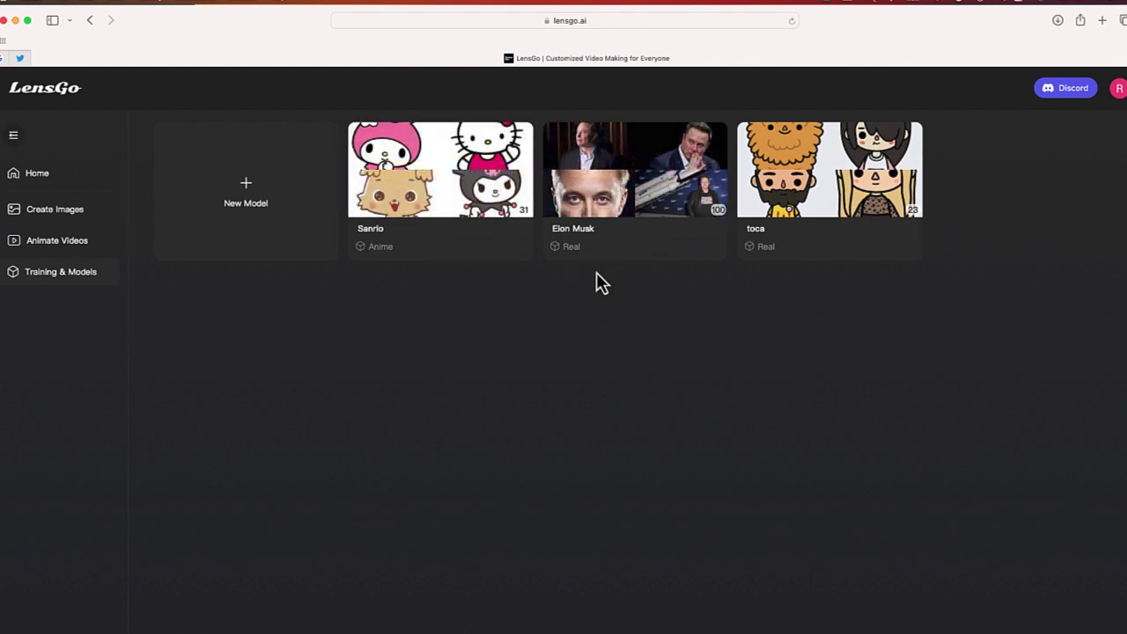
{"action": "left_click", "coordinate": [75, 215]}
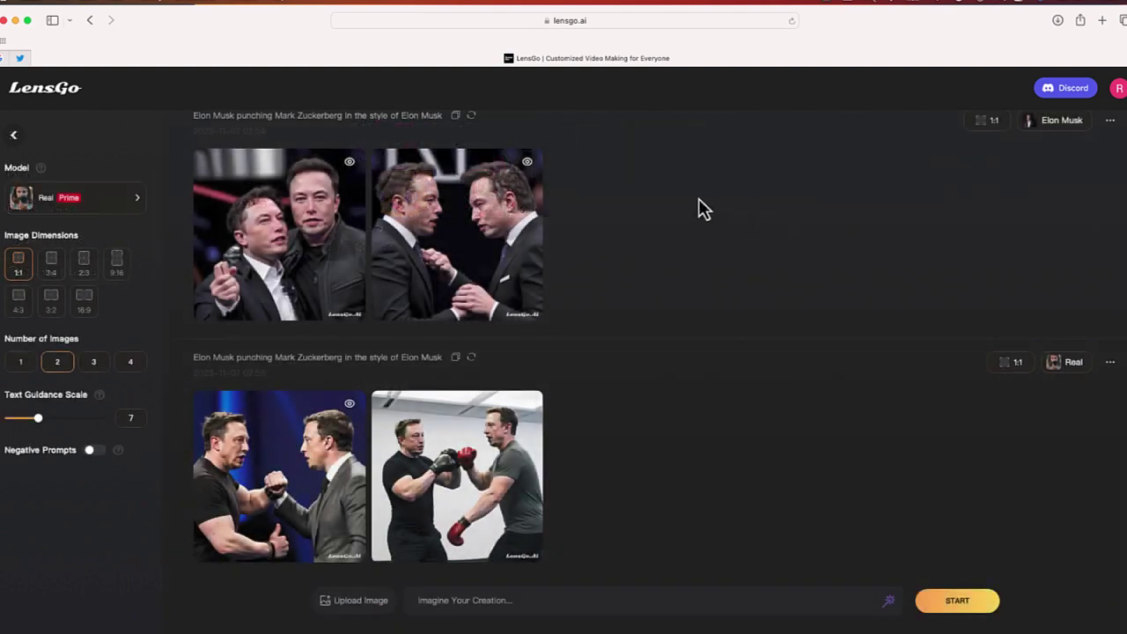
{"action": "left_click", "coordinate": [351, 405]}
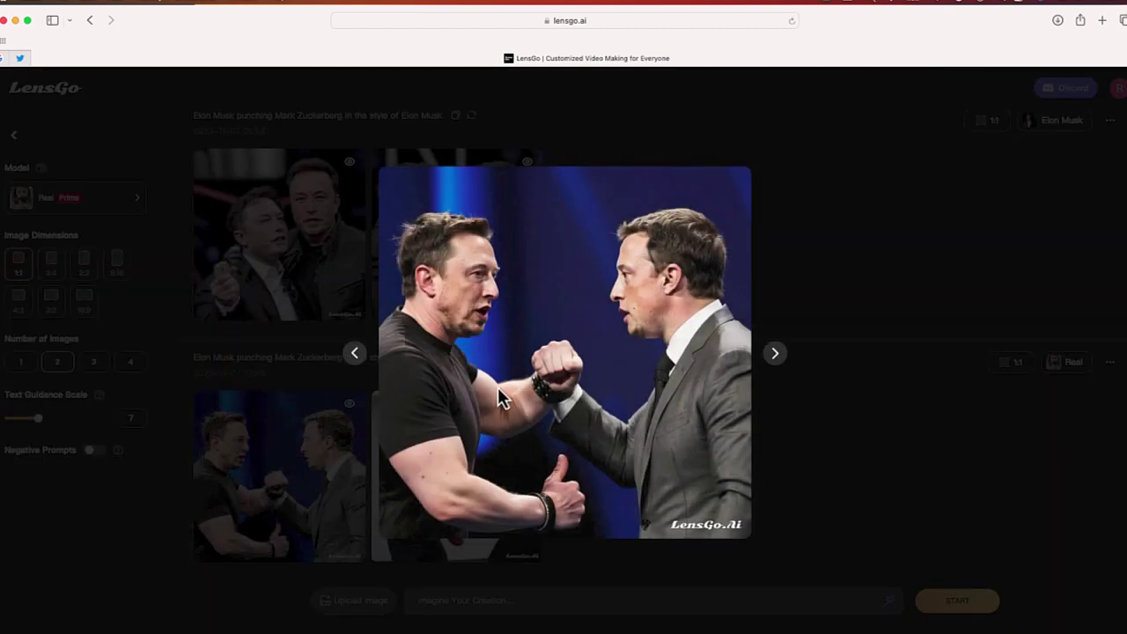
{"action": "left_click", "coordinate": [775, 355]}
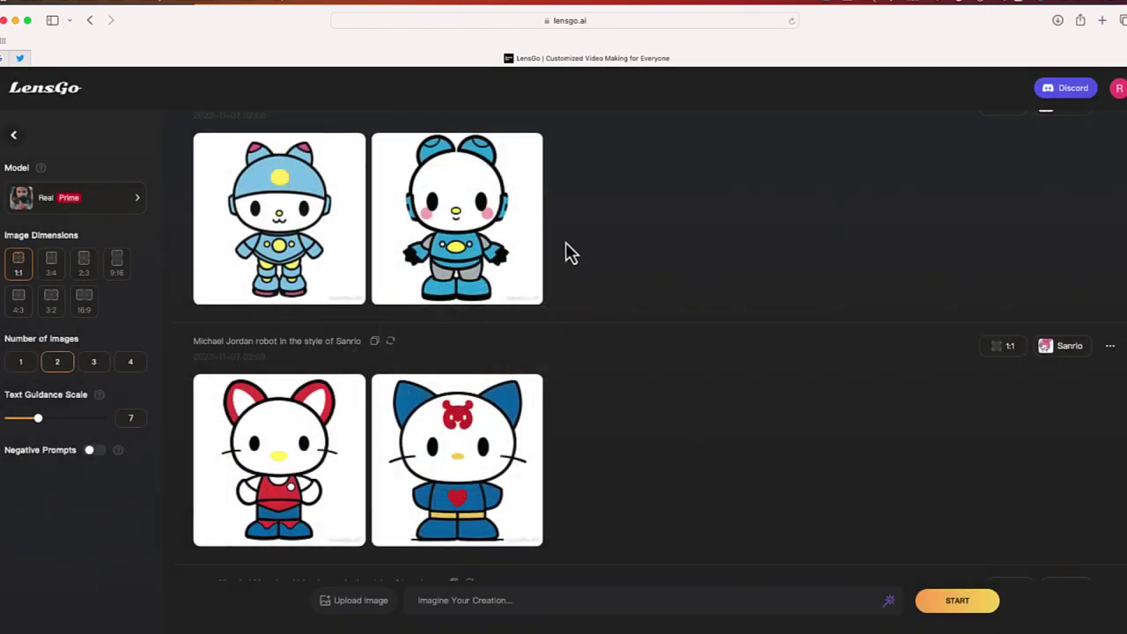
- Browse the Sanrio model's robot and Hello Kitty results in the enlarged view
{"action": "left_click", "coordinate": [302, 227]}
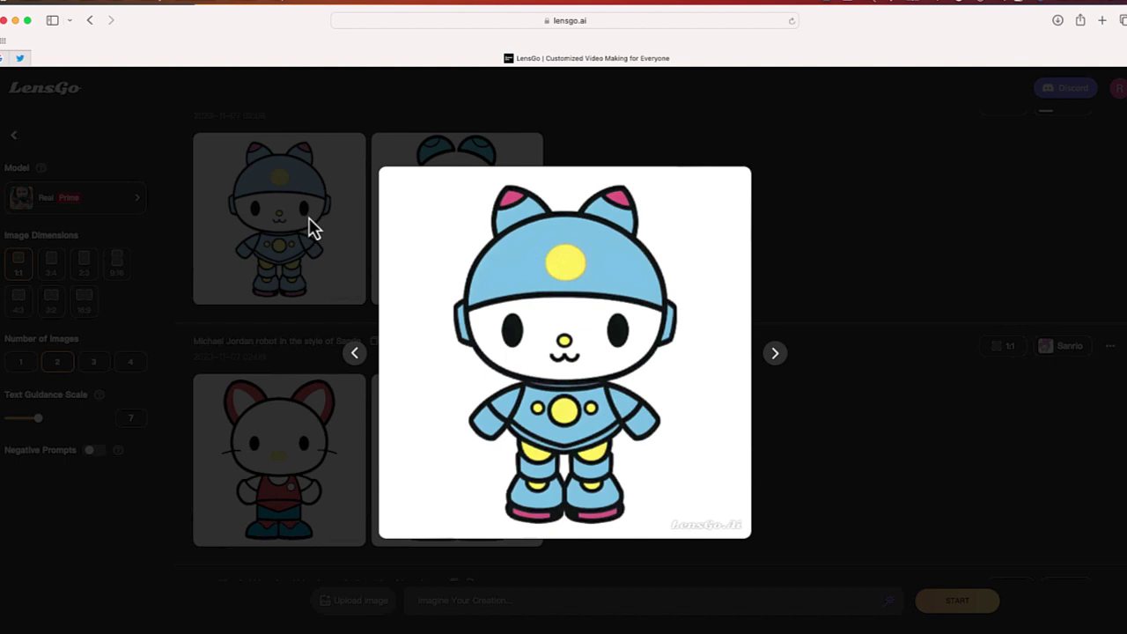
{"action": "left_click", "coordinate": [773, 356]}
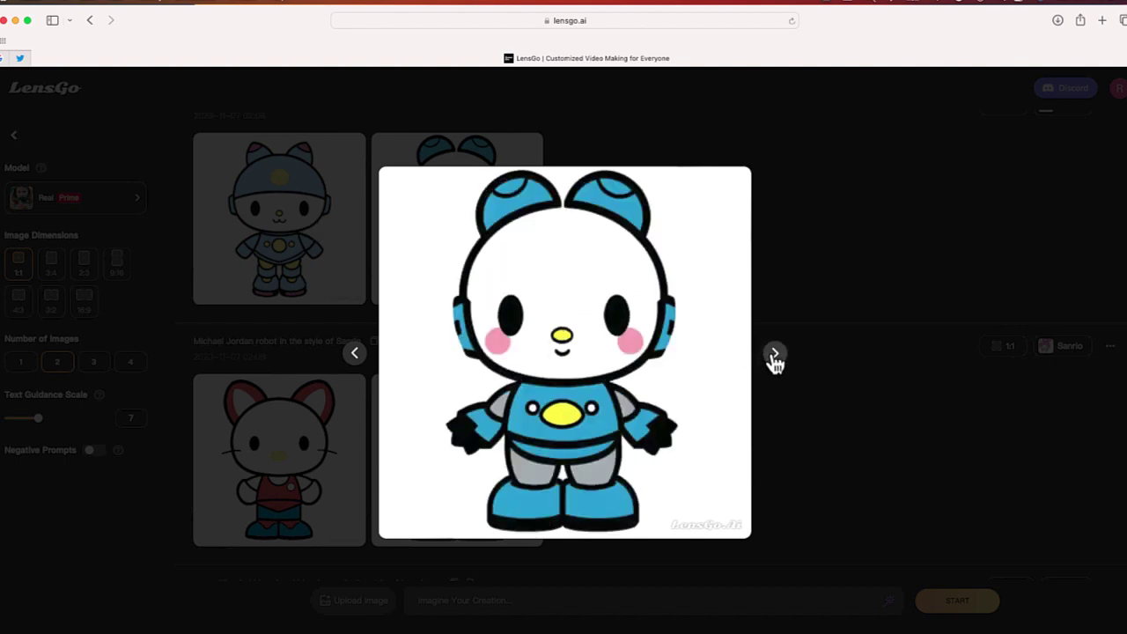
{"action": "left_click", "coordinate": [776, 360]}
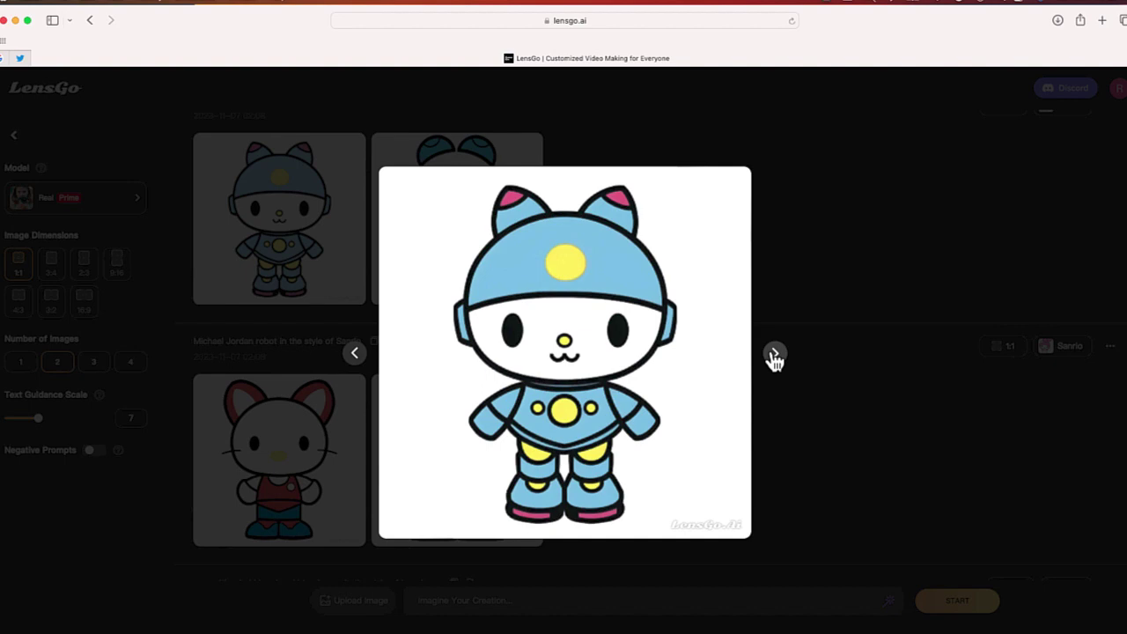
{"action": "left_click", "coordinate": [765, 300]}
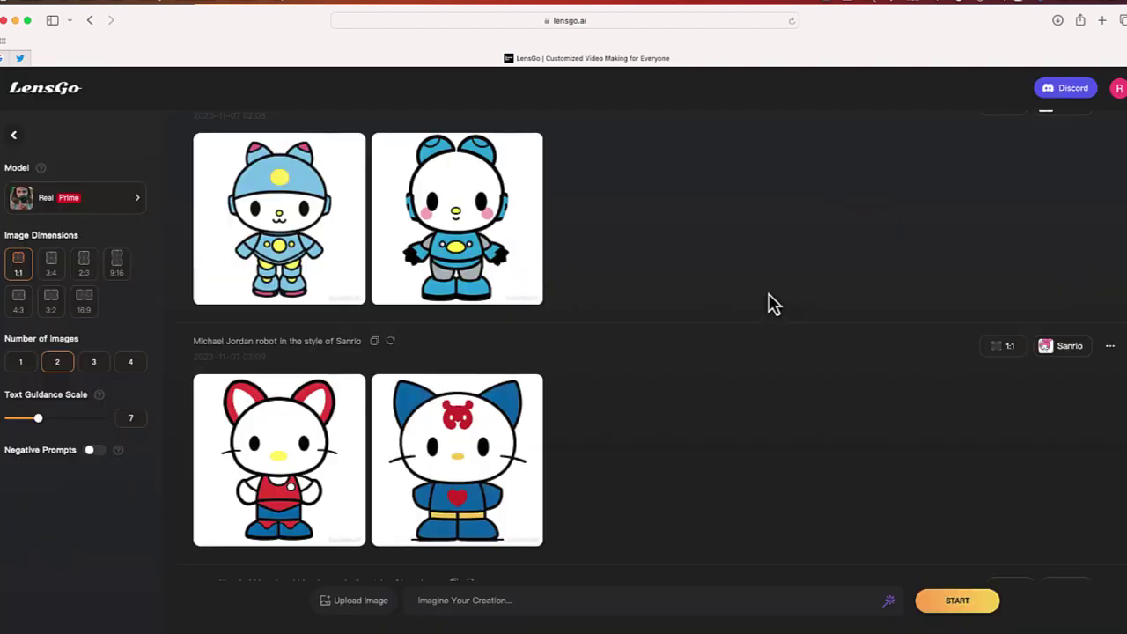
{"action": "left_click", "coordinate": [305, 446]}
{"action": "left_click", "coordinate": [776, 356]}
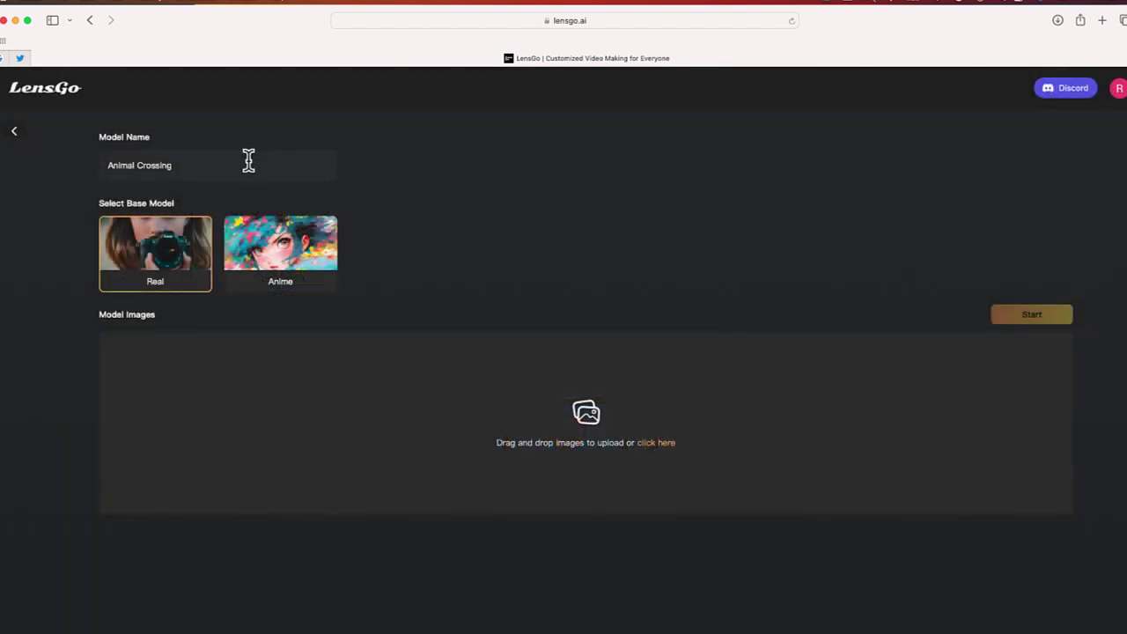
- Choose Anime as the base model for the Animal Crossing model
{"action": "left_click", "coordinate": [280, 246]}
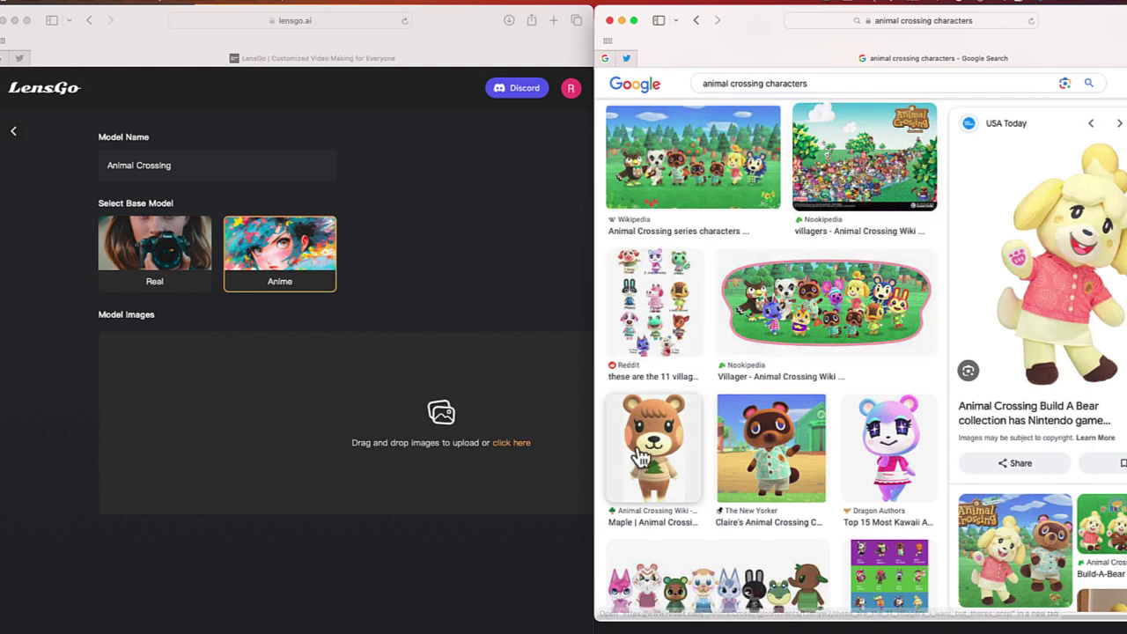
- Drag Maple, Judy, the villager boy and other character pictures from Google Images into Model Images
{"action": "left_click_drag", "start_coordinate": [654, 449], "coordinate": [339, 453]}
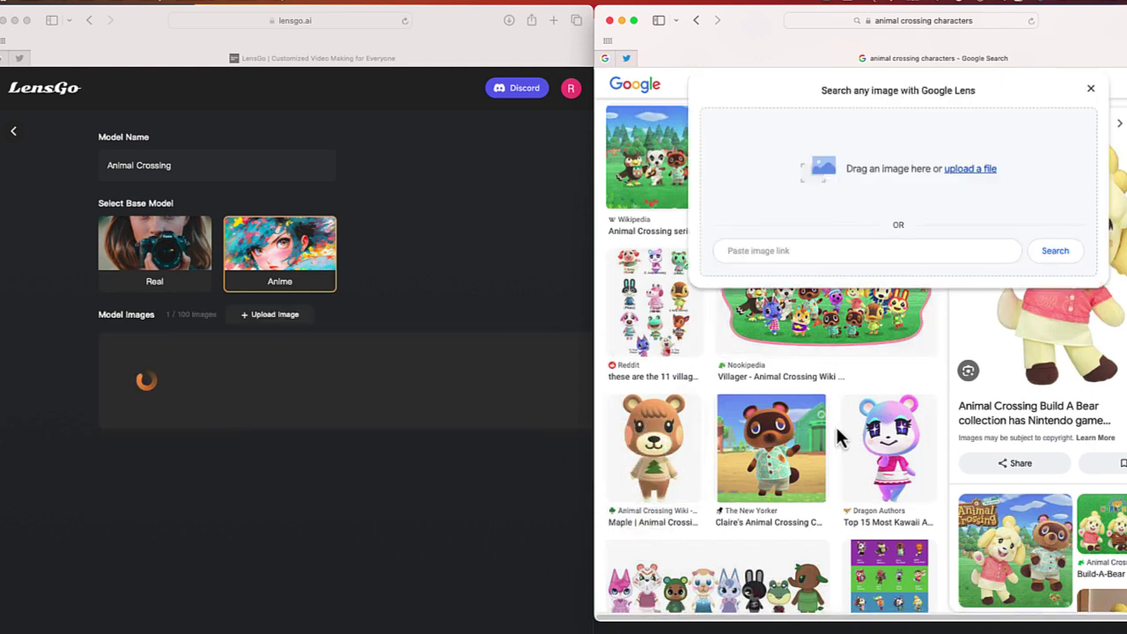
{"action": "left_click_drag", "start_coordinate": [894, 443], "coordinate": [388, 375]}
{"action": "scroll", "coordinate": [1044, 355], "scroll_direction": "down", "scroll_amount": 5}
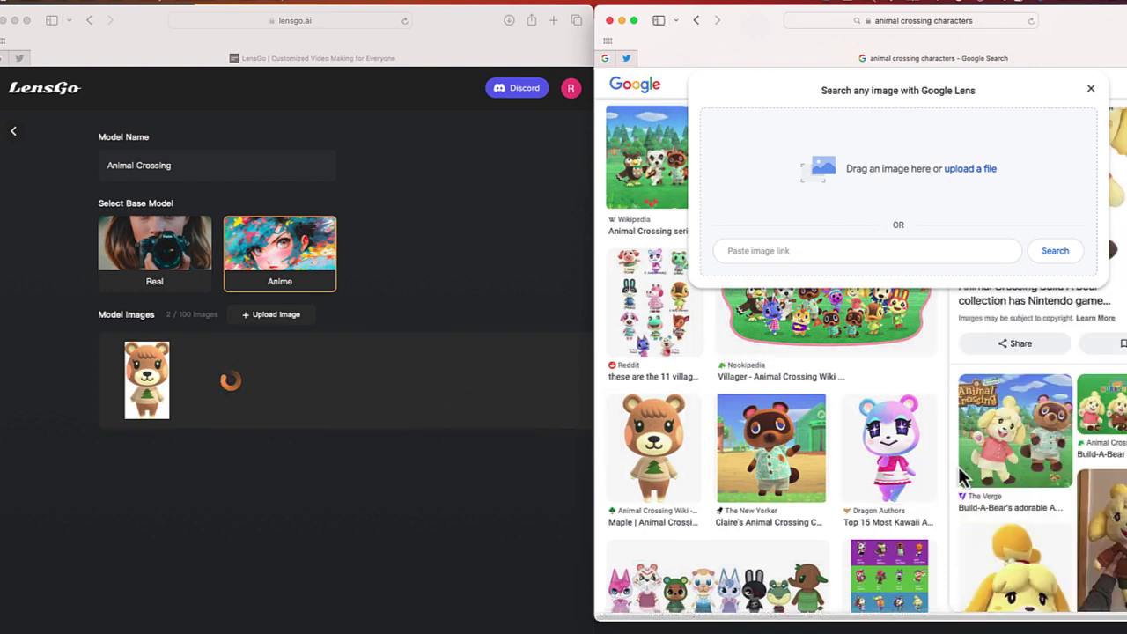
{"action": "left_click_drag", "start_coordinate": [969, 480], "coordinate": [530, 401]}
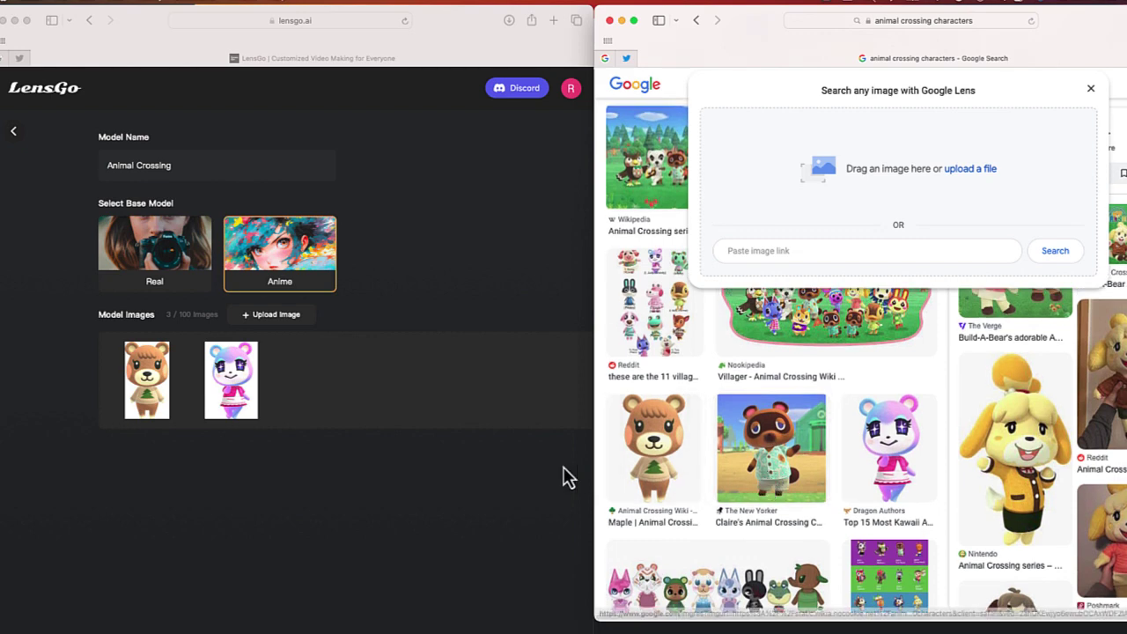
{"action": "scroll", "coordinate": [870, 539], "scroll_direction": "down", "scroll_amount": 4}
{"action": "left_click_drag", "start_coordinate": [870, 540], "coordinate": [464, 393]}
{"action": "scroll", "coordinate": [788, 452], "scroll_direction": "up", "scroll_amount": 3}
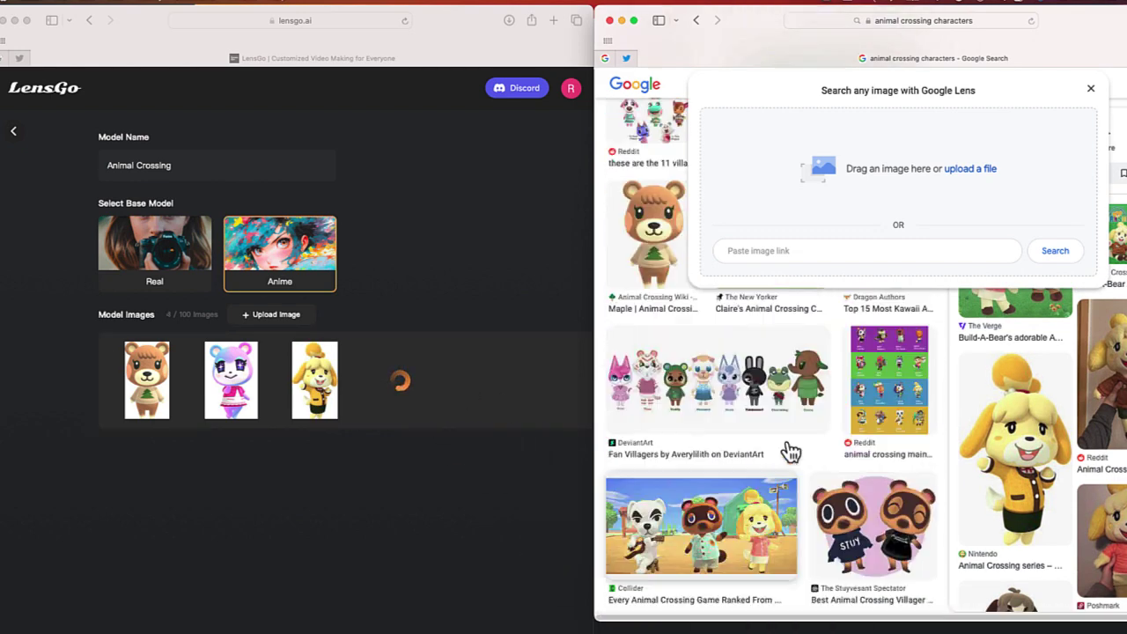
{"action": "scroll", "coordinate": [709, 555], "scroll_direction": "down", "scroll_amount": 3}
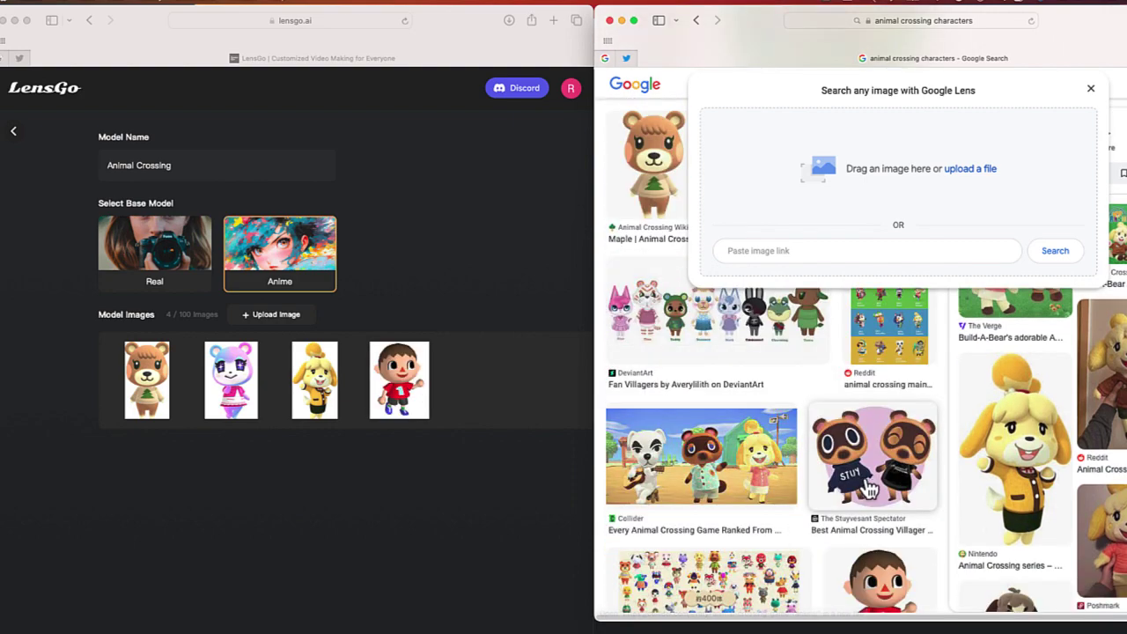
{"action": "left_click_drag", "start_coordinate": [872, 483], "coordinate": [488, 383]}
{"action": "scroll", "coordinate": [803, 487], "scroll_direction": "up", "scroll_amount": 3}
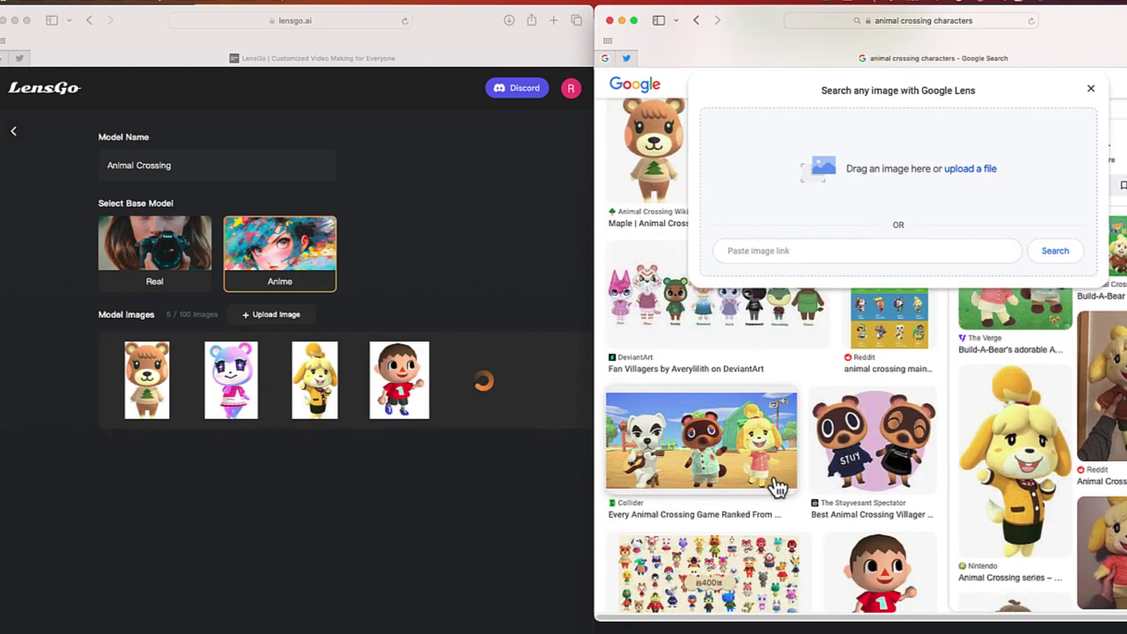
{"action": "scroll", "coordinate": [802, 485], "scroll_direction": "down", "scroll_amount": 5}
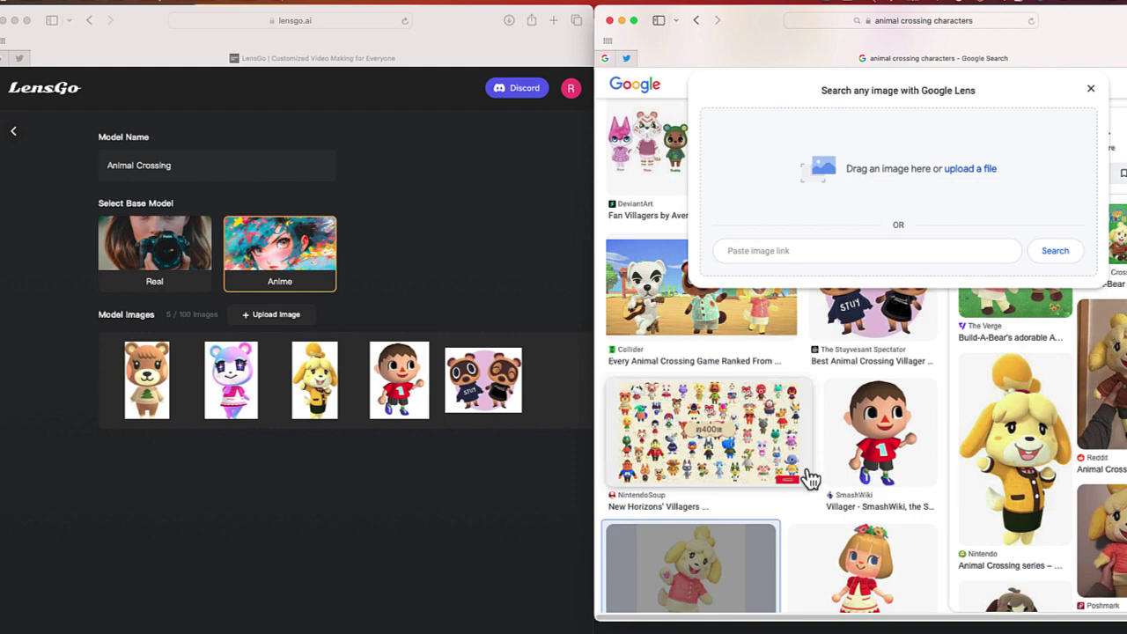
{"action": "scroll", "coordinate": [852, 491], "scroll_direction": "down", "scroll_amount": 2}
{"action": "left_click_drag", "start_coordinate": [863, 405], "coordinate": [541, 411]}
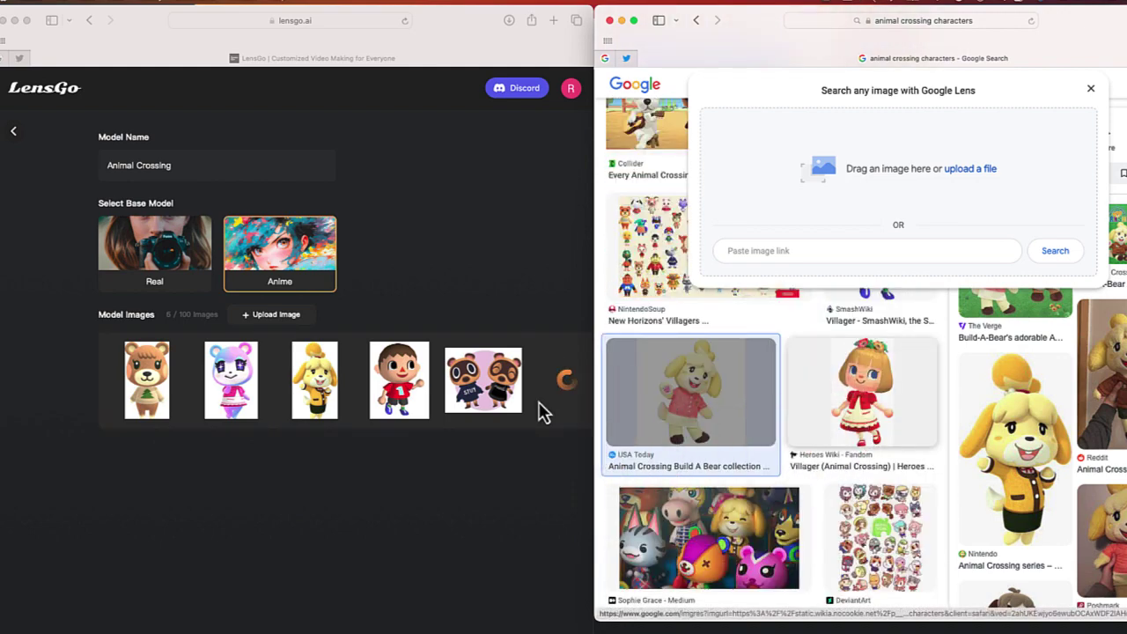
- Add the goth core villagers, Jock, Gulliver and one more picture, reaching 100 images
{"action": "scroll", "coordinate": [760, 466], "scroll_direction": "down", "scroll_amount": 6}
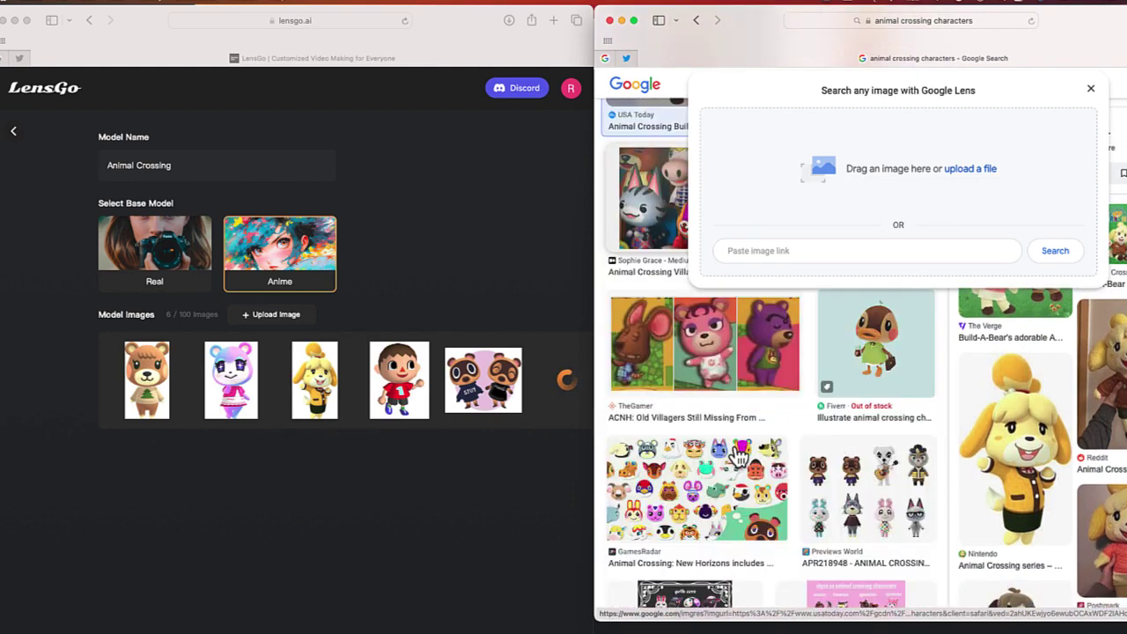
{"action": "scroll", "coordinate": [738, 458], "scroll_direction": "down", "scroll_amount": 2}
{"action": "scroll", "coordinate": [734, 462], "scroll_direction": "up", "scroll_amount": 3}
{"action": "scroll", "coordinate": [729, 468], "scroll_direction": "down", "scroll_amount": 2}
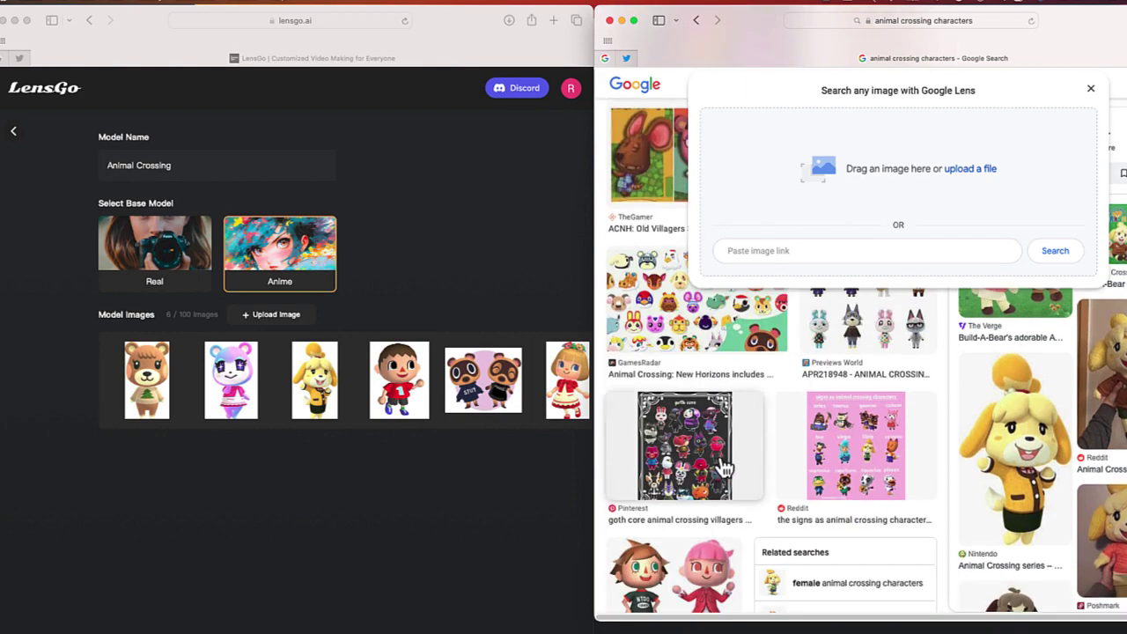
{"action": "left_click_drag", "start_coordinate": [722, 470], "coordinate": [454, 401]}
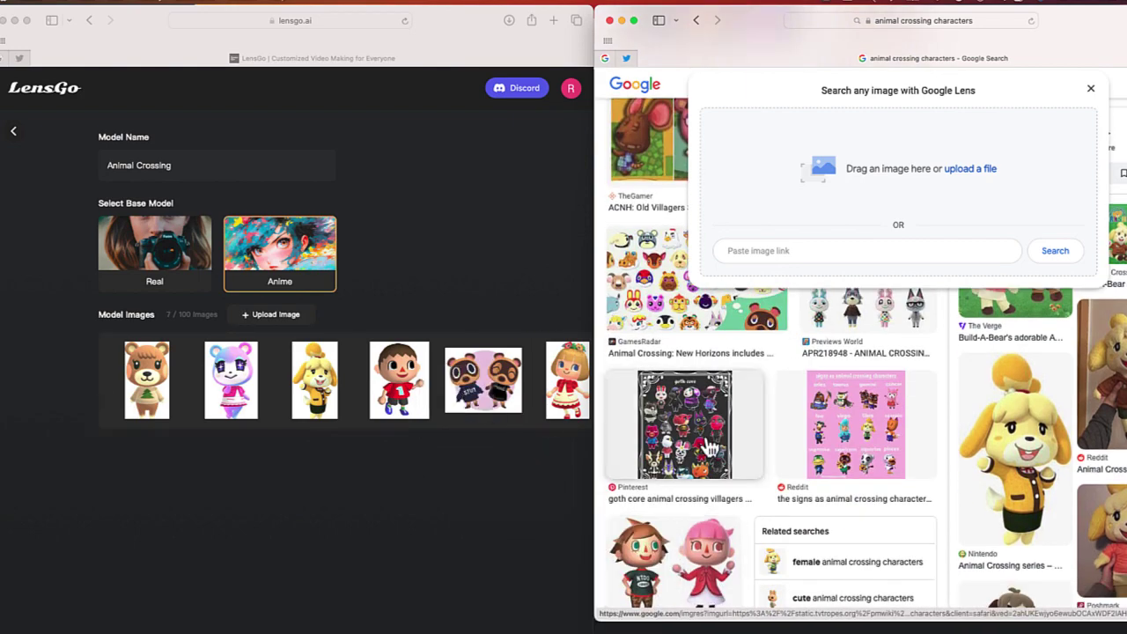
{"action": "scroll", "coordinate": [943, 478], "scroll_direction": "down", "scroll_amount": 5}
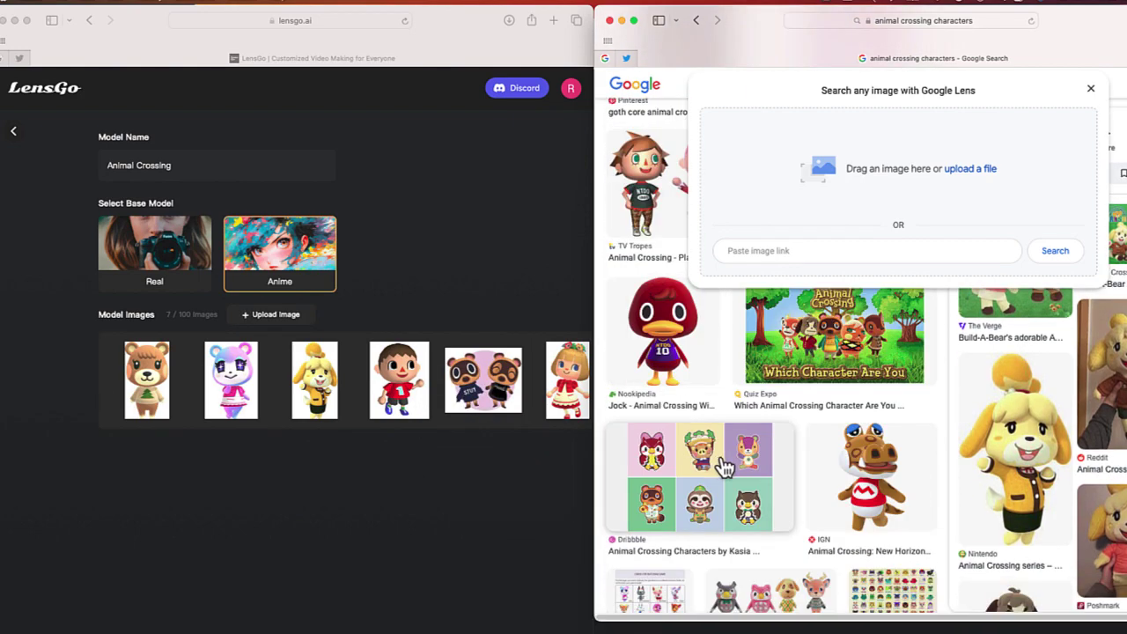
{"action": "left_click_drag", "start_coordinate": [690, 348], "coordinate": [440, 379]}
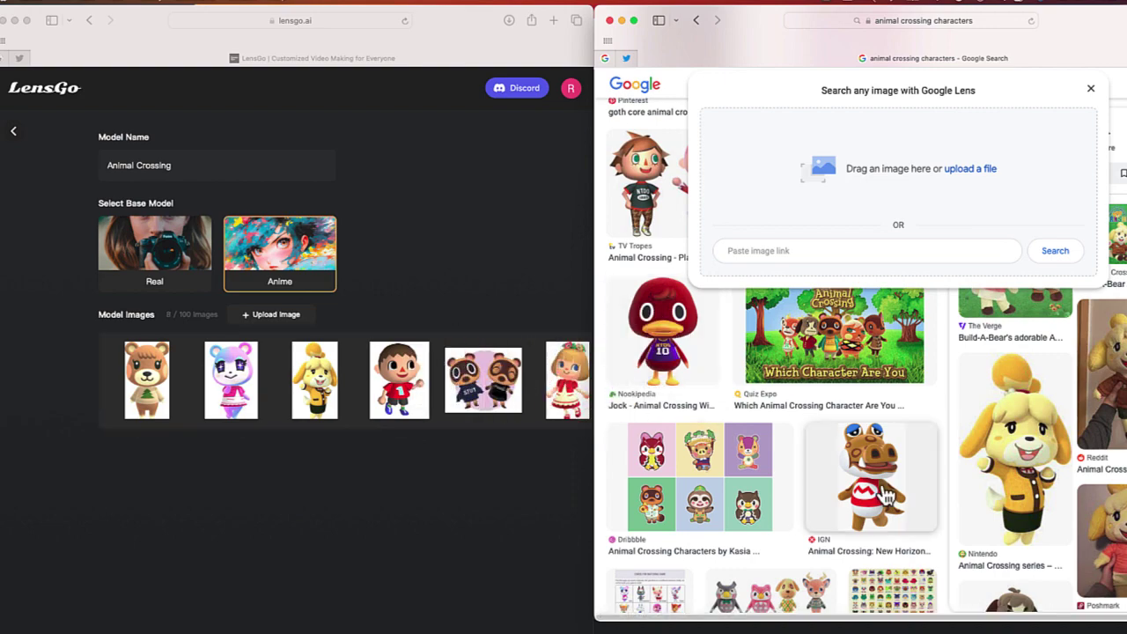
{"action": "left_click_drag", "start_coordinate": [881, 493], "coordinate": [494, 387]}
{"action": "scroll", "coordinate": [772, 511], "scroll_direction": "down", "scroll_amount": 3}
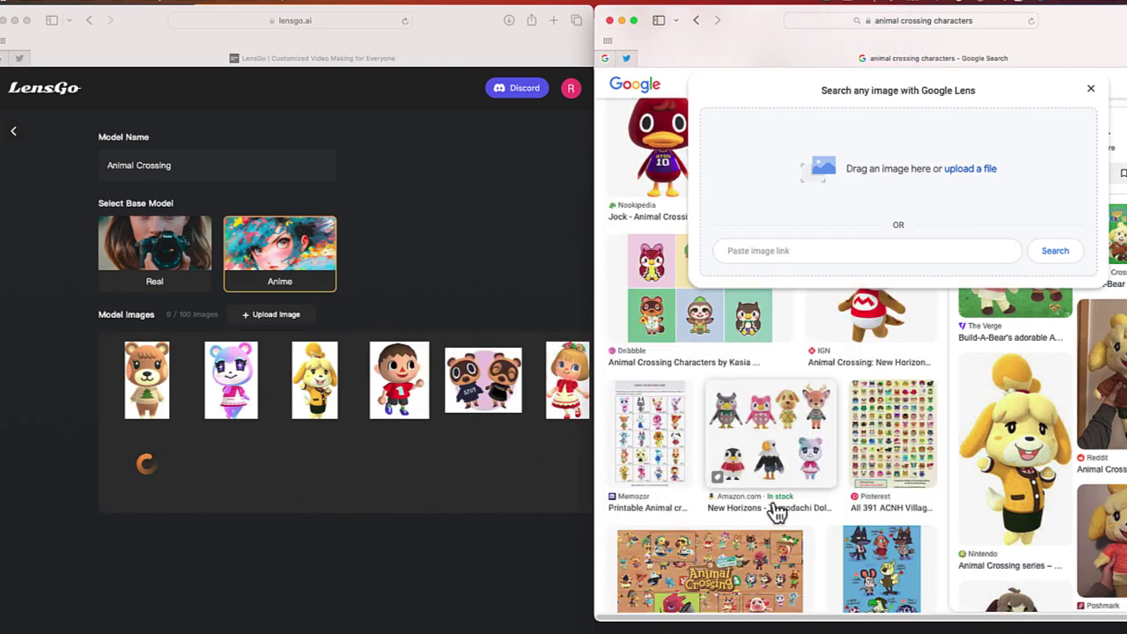
{"action": "scroll", "coordinate": [778, 517], "scroll_direction": "down", "scroll_amount": 5}
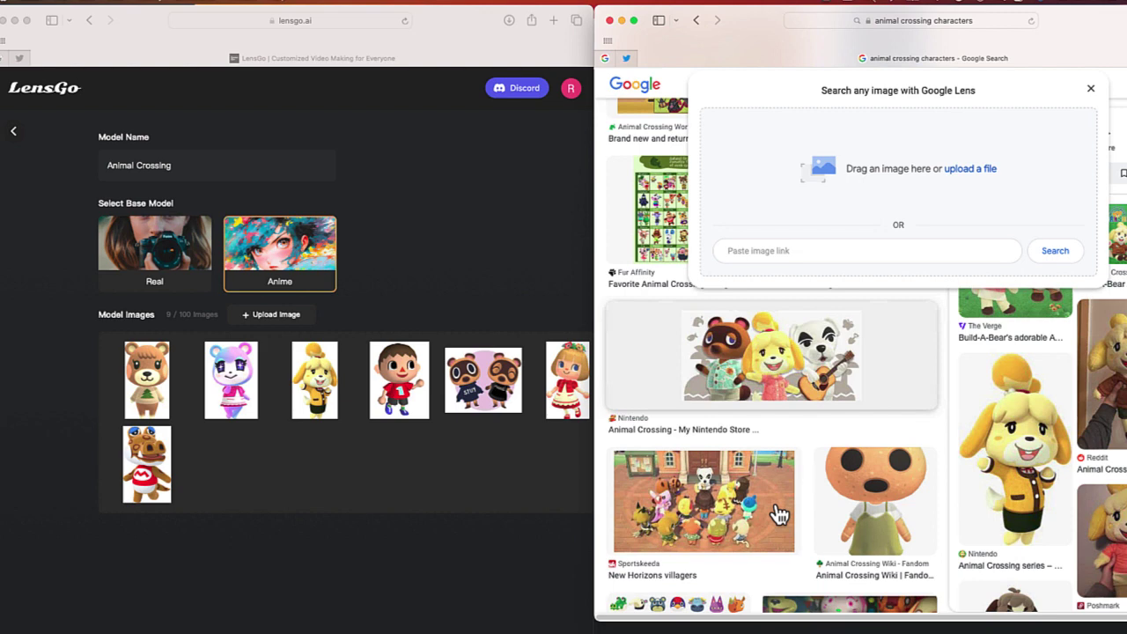
{"action": "scroll", "coordinate": [779, 513], "scroll_direction": "up", "scroll_amount": 1}
{"action": "scroll", "coordinate": [776, 508], "scroll_direction": "down", "scroll_amount": 2}
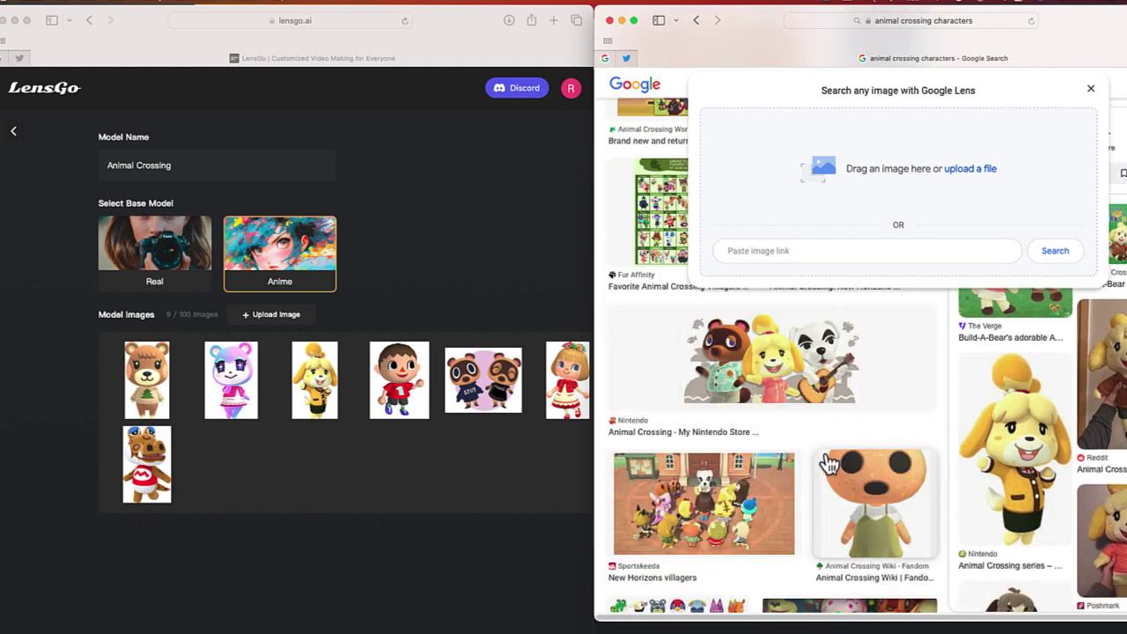
{"action": "left_click_drag", "start_coordinate": [801, 415], "coordinate": [486, 490]}
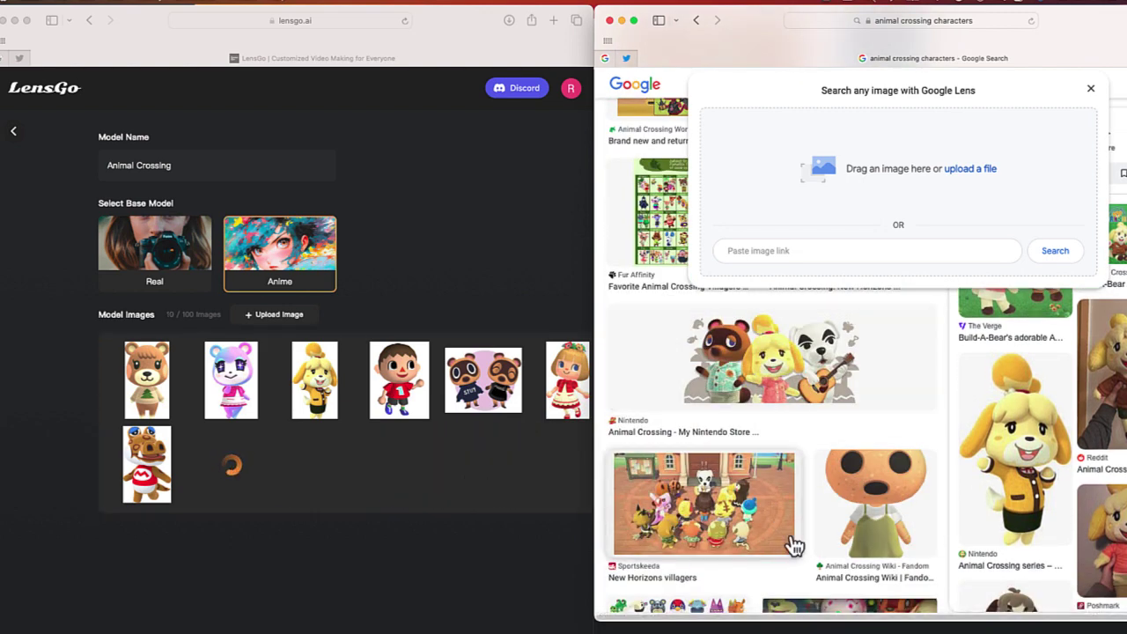
{"action": "scroll", "coordinate": [793, 543], "scroll_direction": "down", "scroll_amount": 1}
{"action": "scroll", "coordinate": [796, 544], "scroll_direction": "down", "scroll_amount": 8}
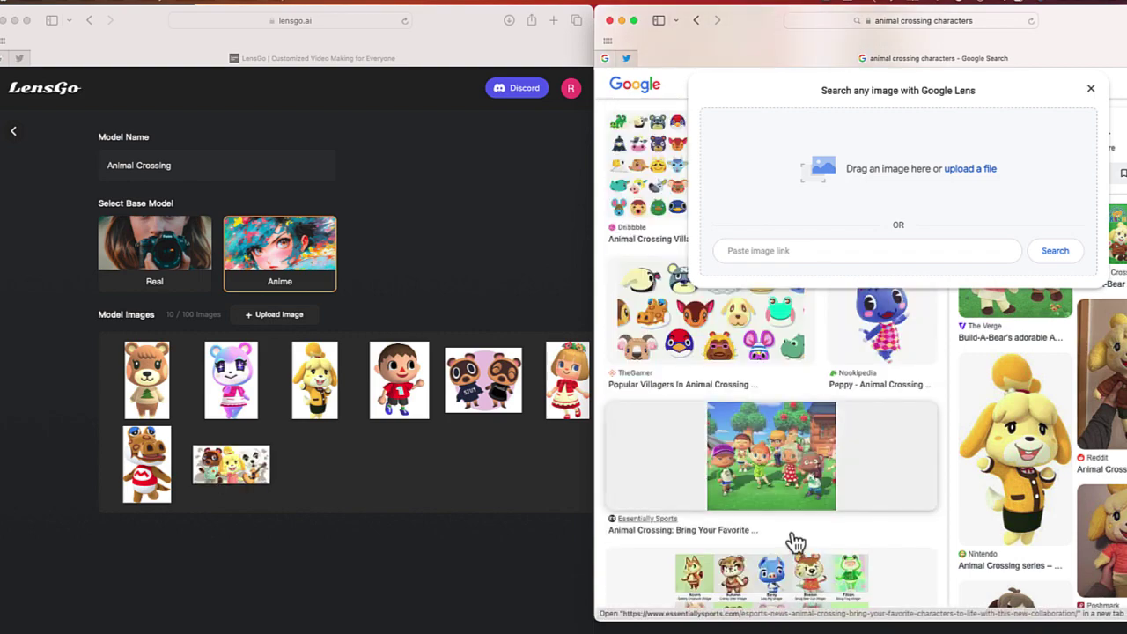
{"action": "scroll", "coordinate": [795, 543], "scroll_direction": "up", "scroll_amount": 2}
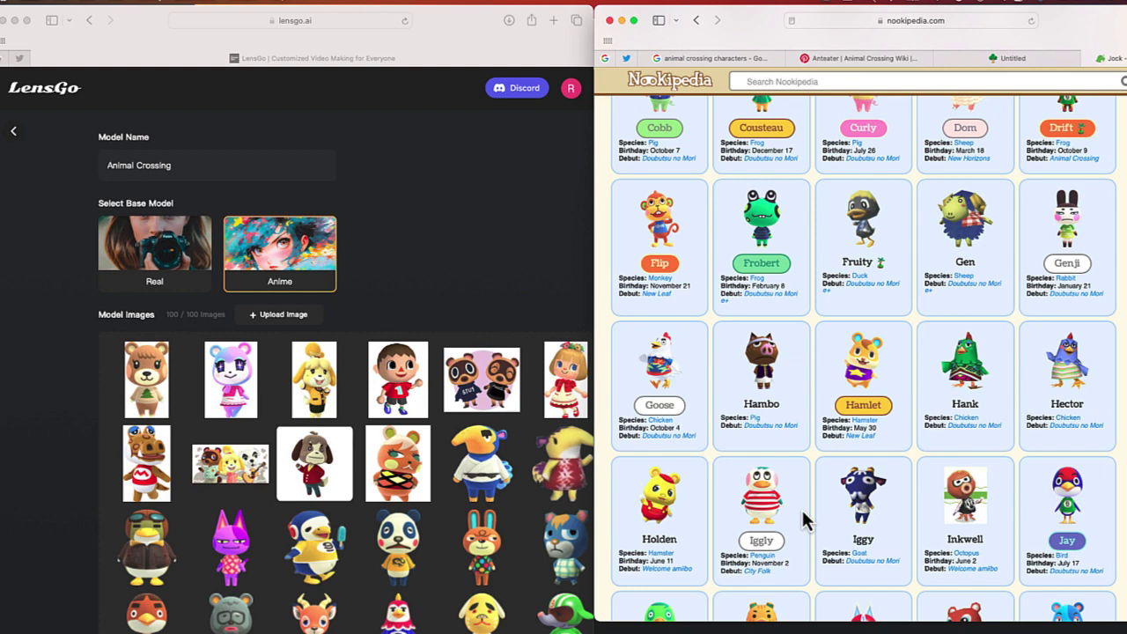
- Start training the Animal Crossing model on its 100 uploaded images
{"action": "left_click", "coordinate": [446, 265]}
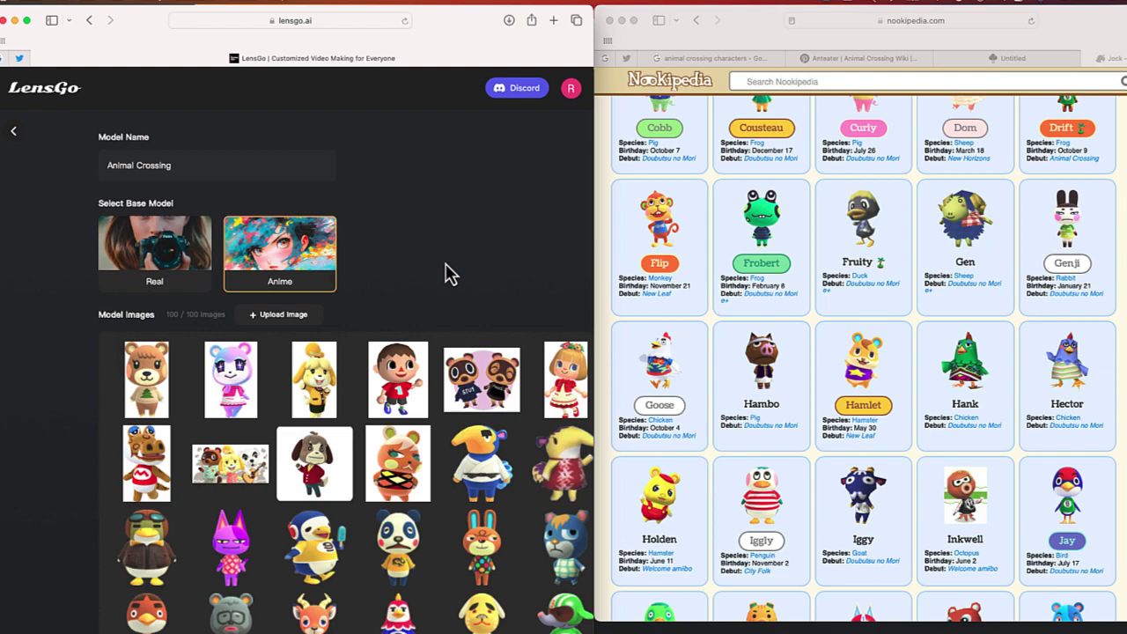
{"action": "scroll", "coordinate": [446, 274], "scroll_direction": "down", "scroll_amount": 2}
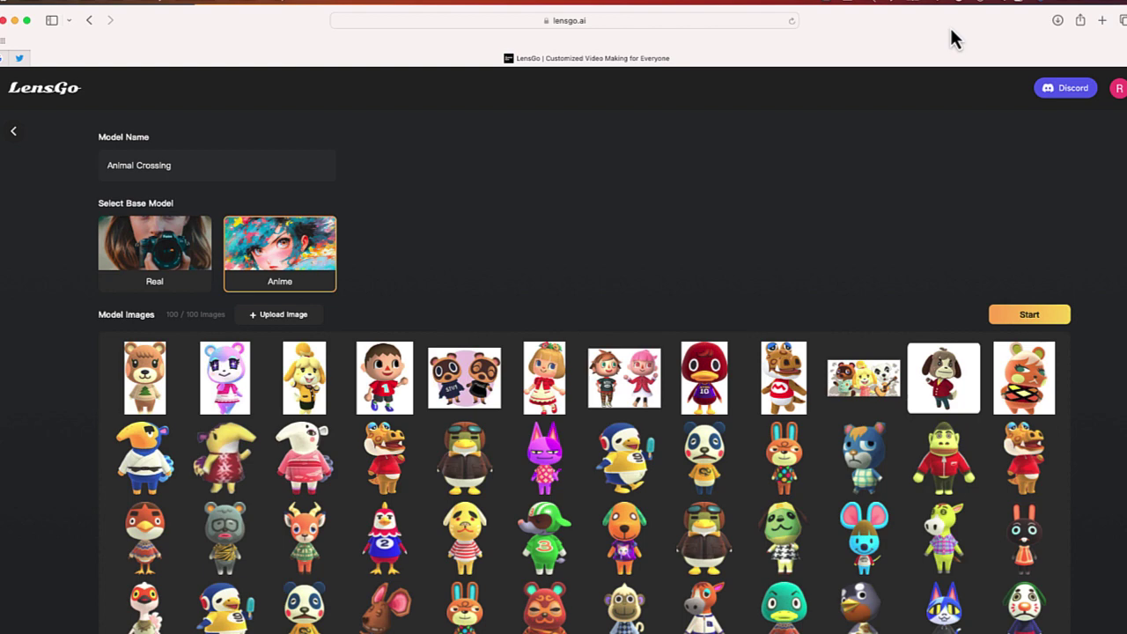
{"action": "left_click", "coordinate": [1047, 322]}
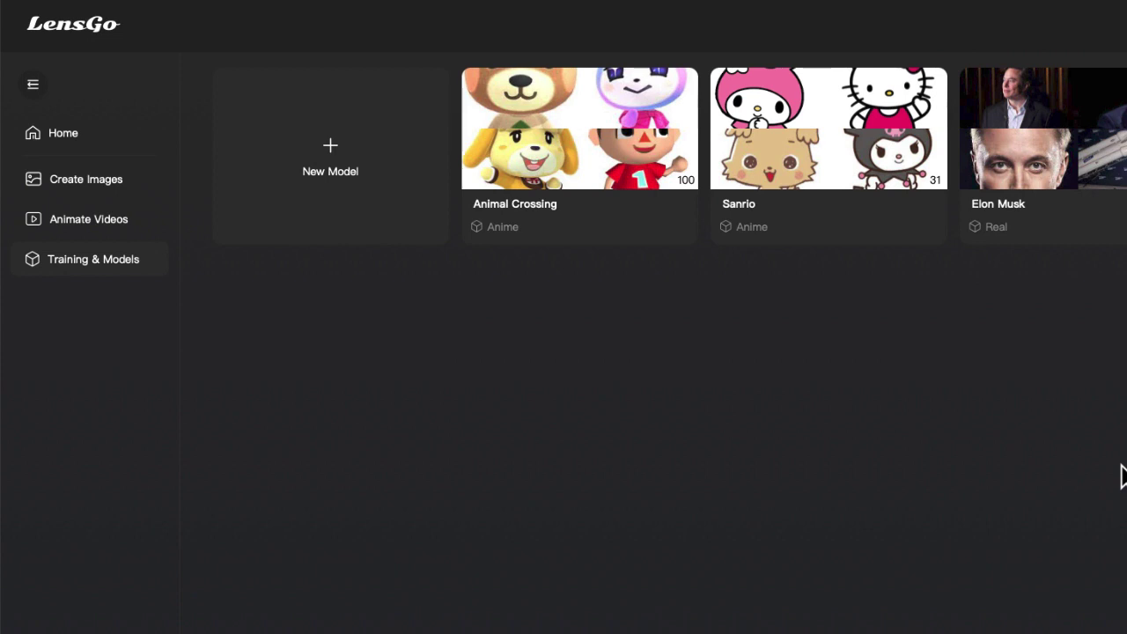
- Generate 'A cute looking panda bear wearing clothes in the style of Animal Crossing' images; enlarge the first
{"action": "mouse_move", "coordinate": [622, 173]}
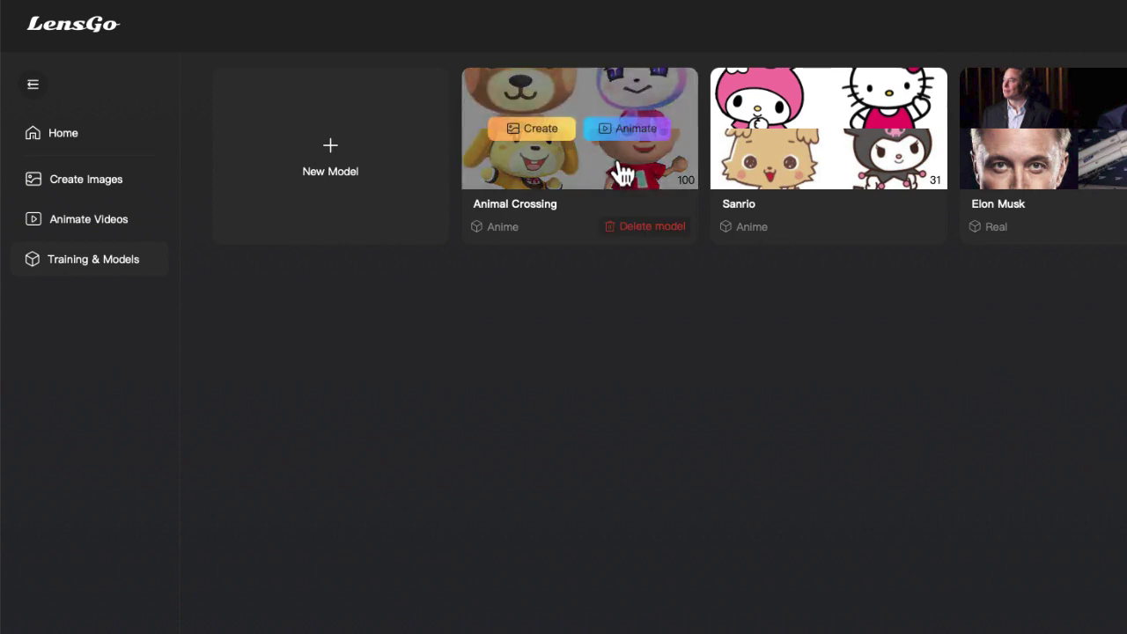
{"action": "left_click", "coordinate": [558, 134]}
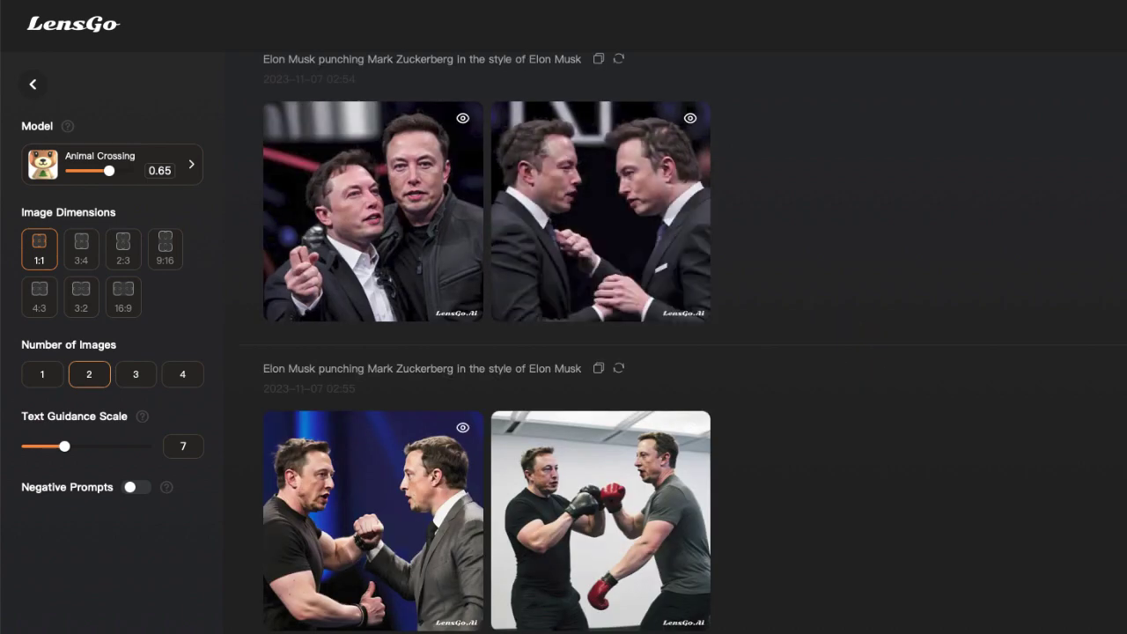
{"action": "scroll", "coordinate": [857, 577], "scroll_direction": "down", "scroll_amount": 2}
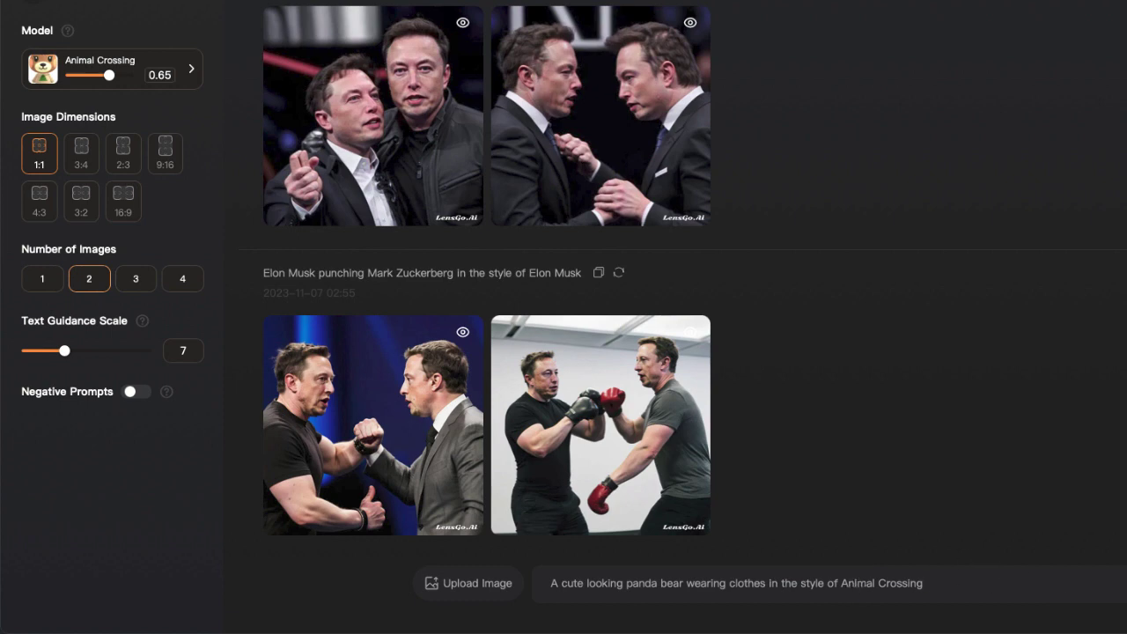
{"action": "key", "text": "Return"}
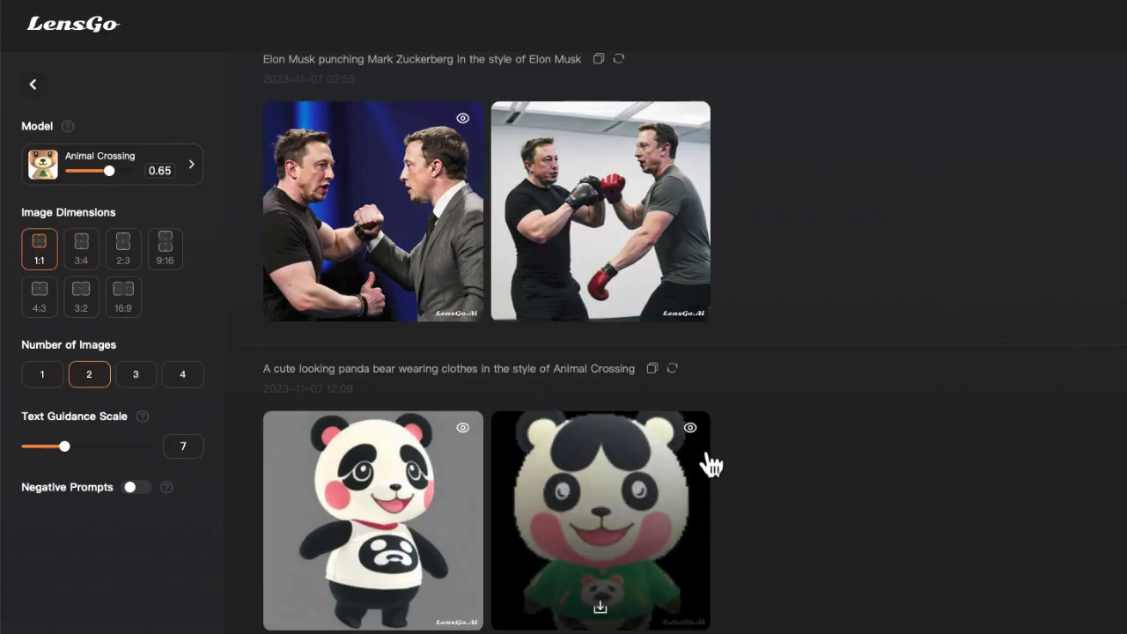
{"action": "left_click", "coordinate": [432, 489]}
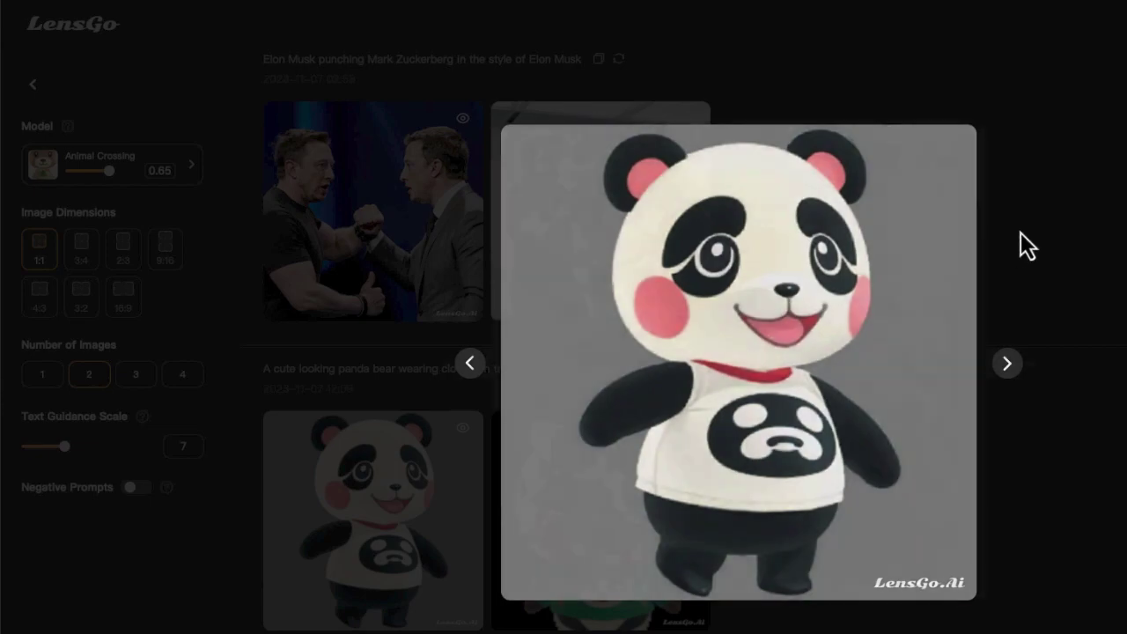
- Close the preview, set Number of Images to 4 and raise model strength to 0.86
{"action": "left_click", "coordinate": [1021, 233]}
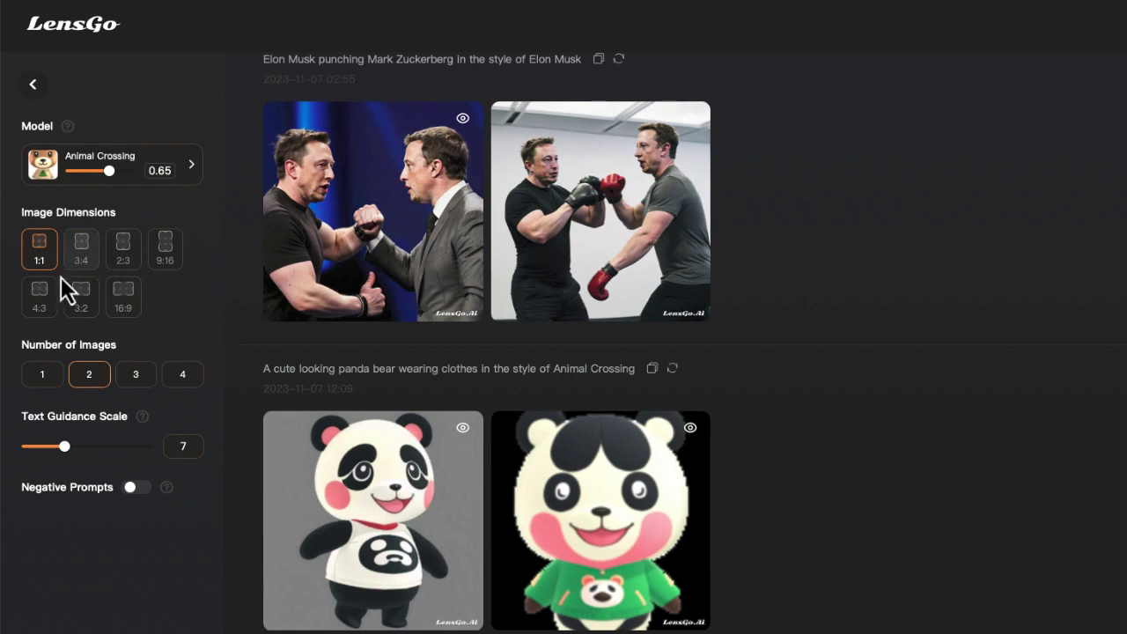
{"action": "left_click", "coordinate": [182, 381]}
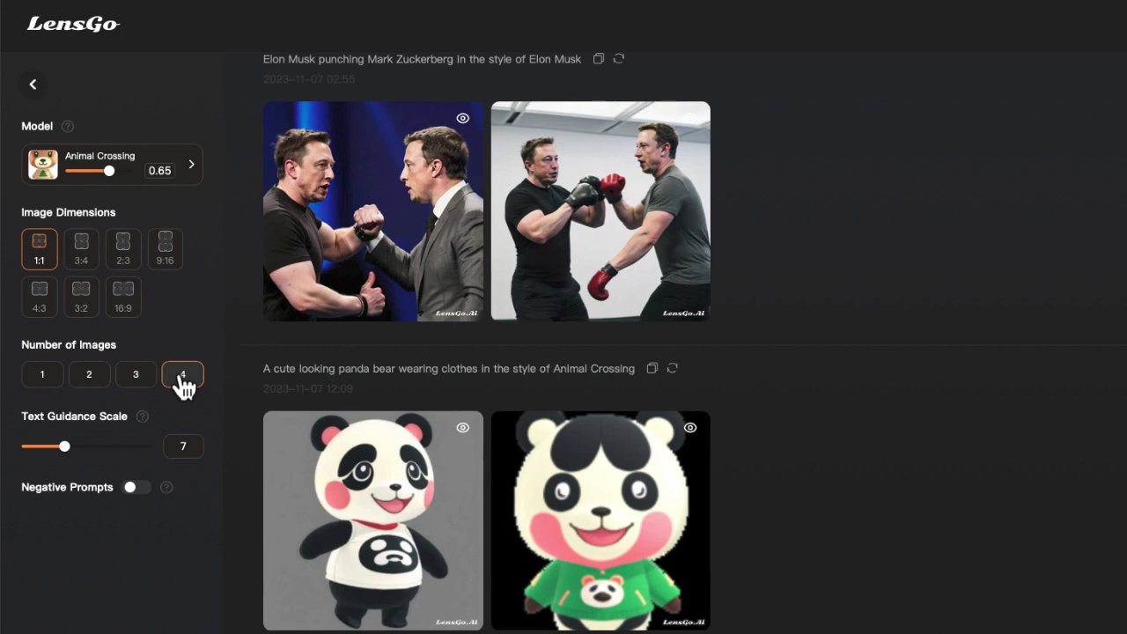
{"action": "left_click_drag", "start_coordinate": [110, 170], "coordinate": [125, 170]}
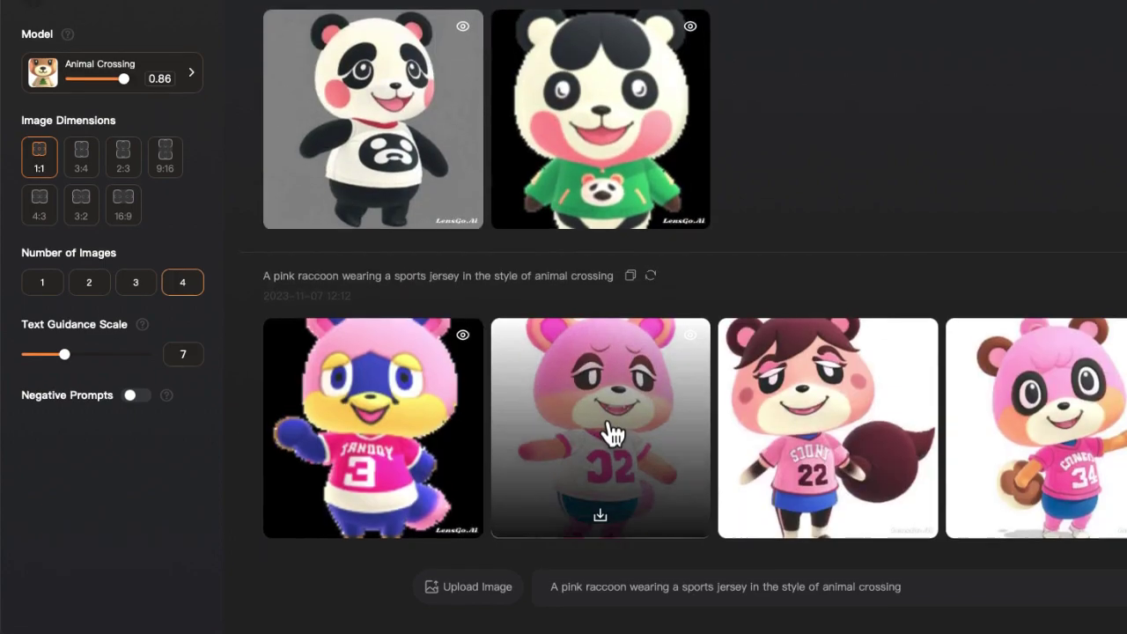
- Browse the pink raccoon jersey results enlarged, ending on the jersey 32 raccoon
{"action": "left_click", "coordinate": [605, 429]}
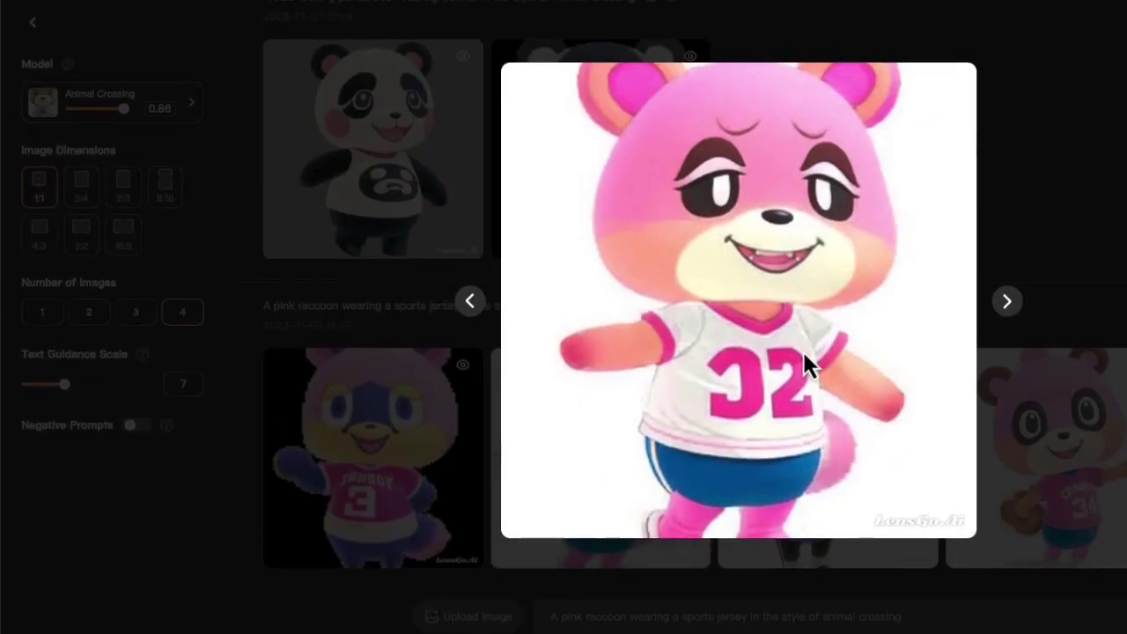
{"action": "left_click", "coordinate": [1007, 307]}
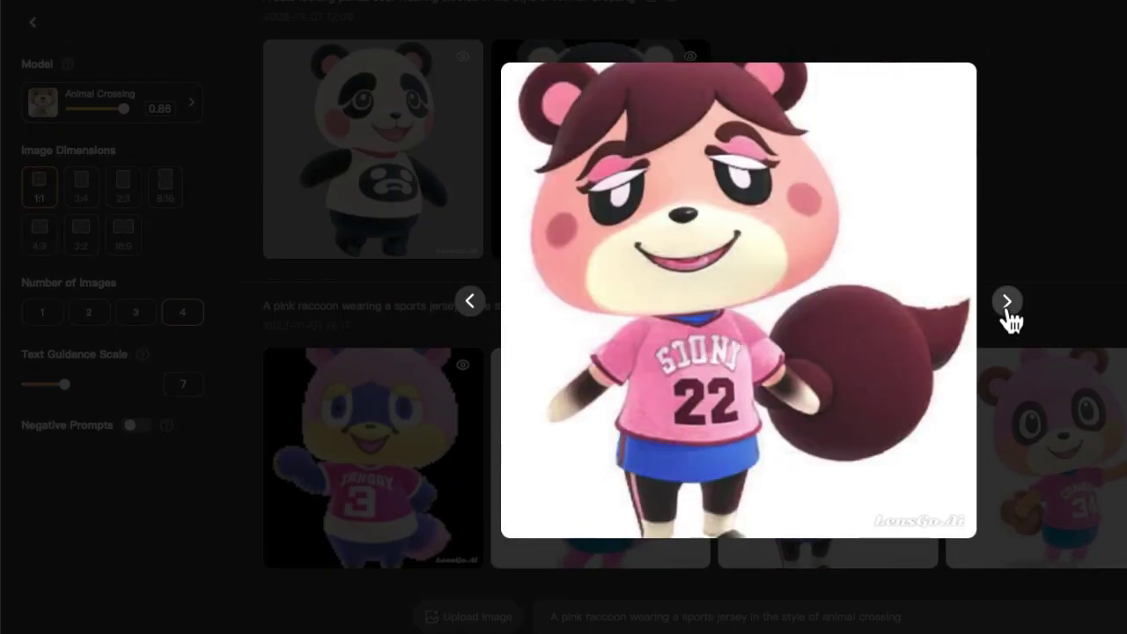
{"action": "left_click", "coordinate": [1009, 309]}
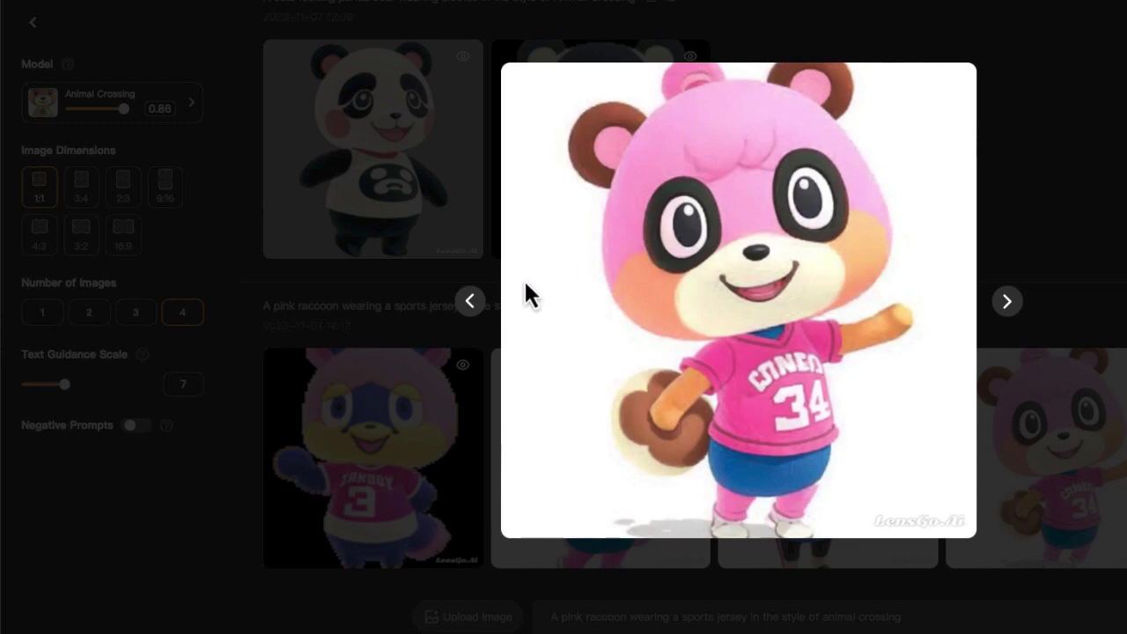
{"action": "left_click", "coordinate": [474, 304]}
{"action": "left_click", "coordinate": [475, 306]}
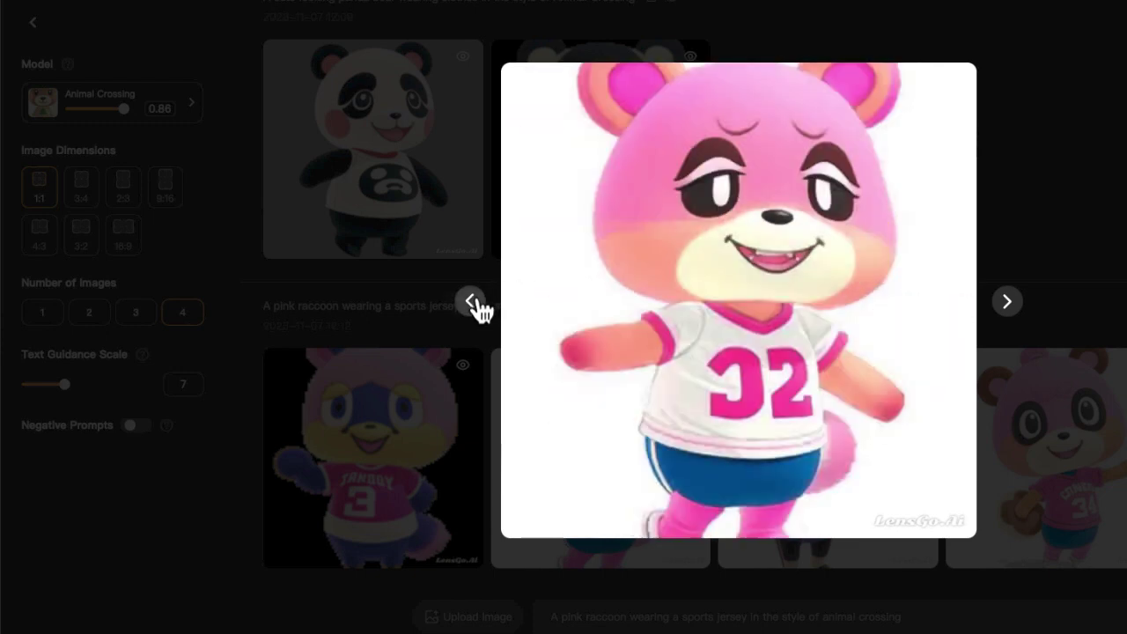
- Generate four yellow raccoon dog images in green shirts and review them enlarged
{"action": "key", "text": "Escape"}
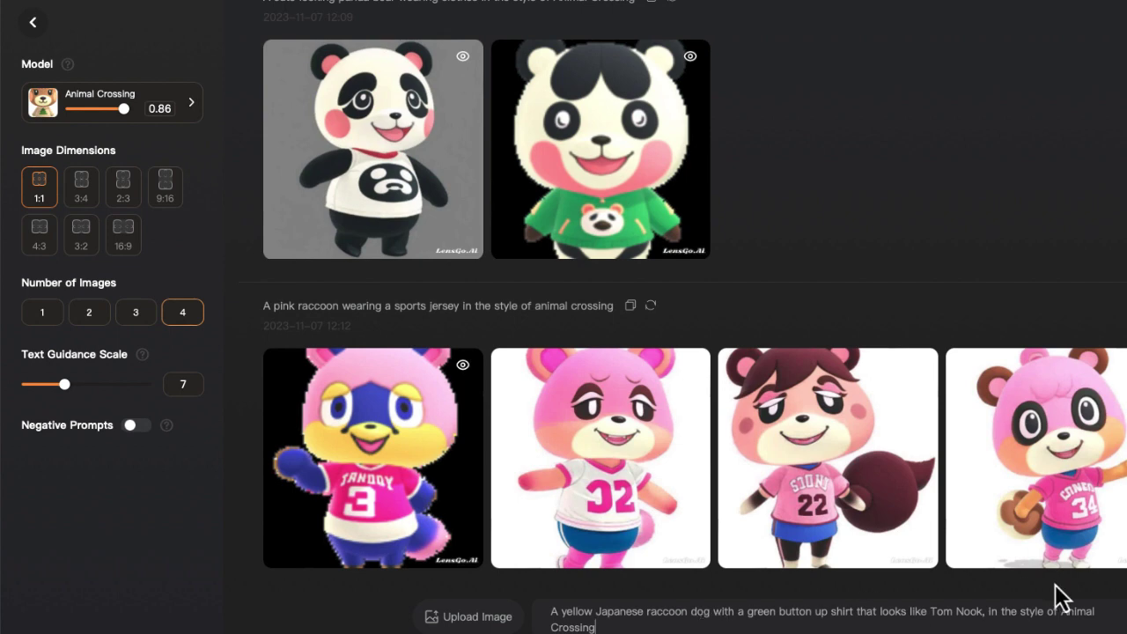
{"action": "key", "text": "Return"}
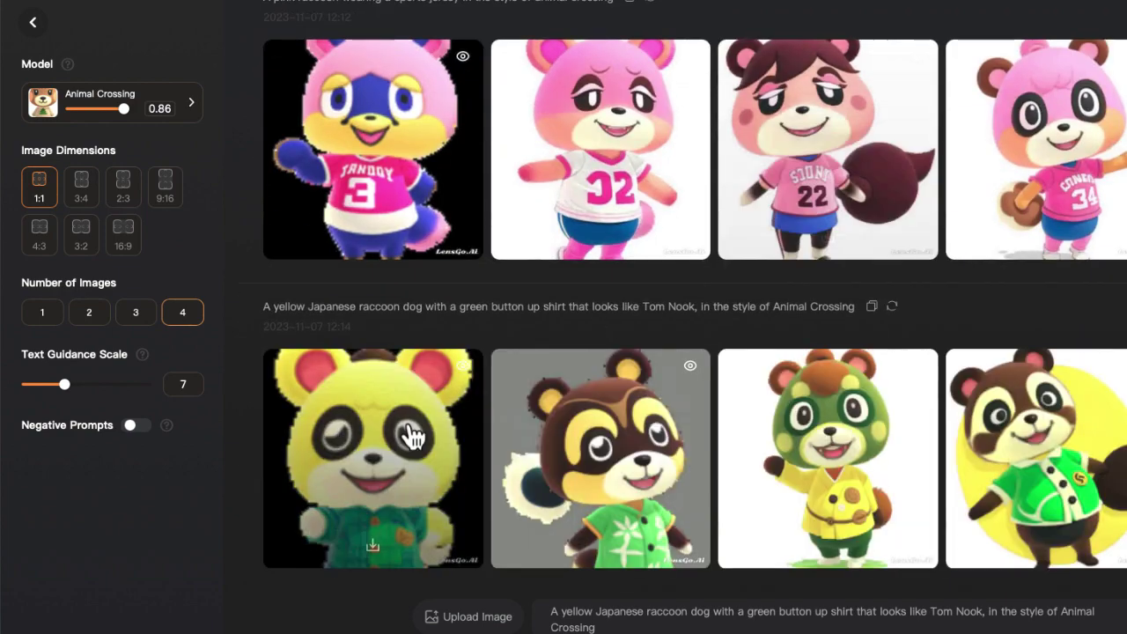
{"action": "left_click", "coordinate": [367, 433]}
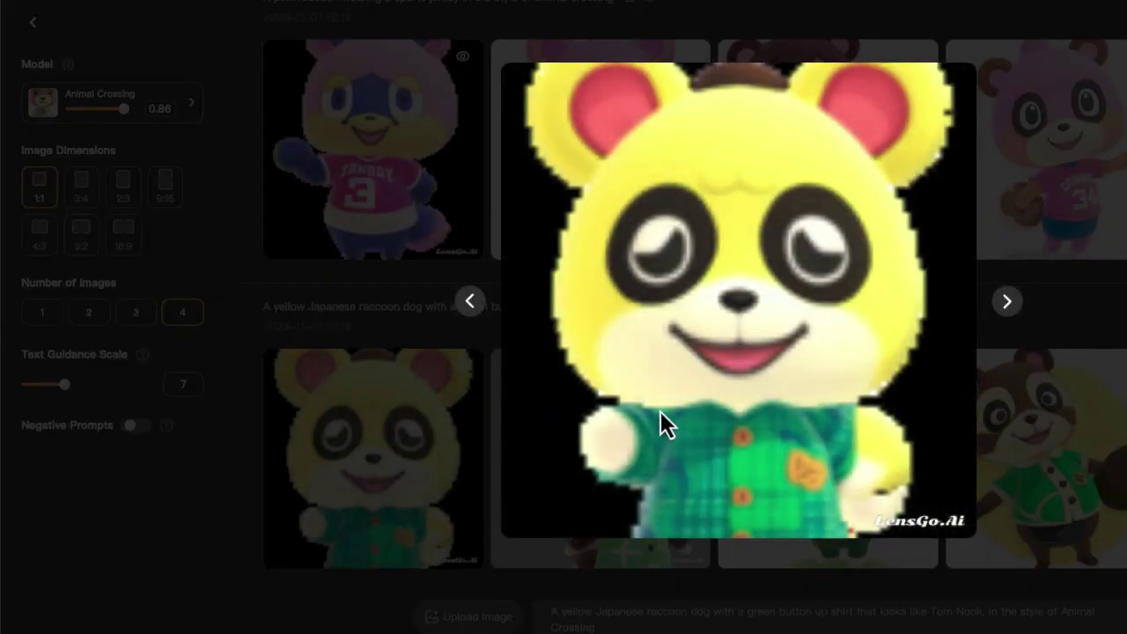
{"action": "left_click", "coordinate": [982, 308]}
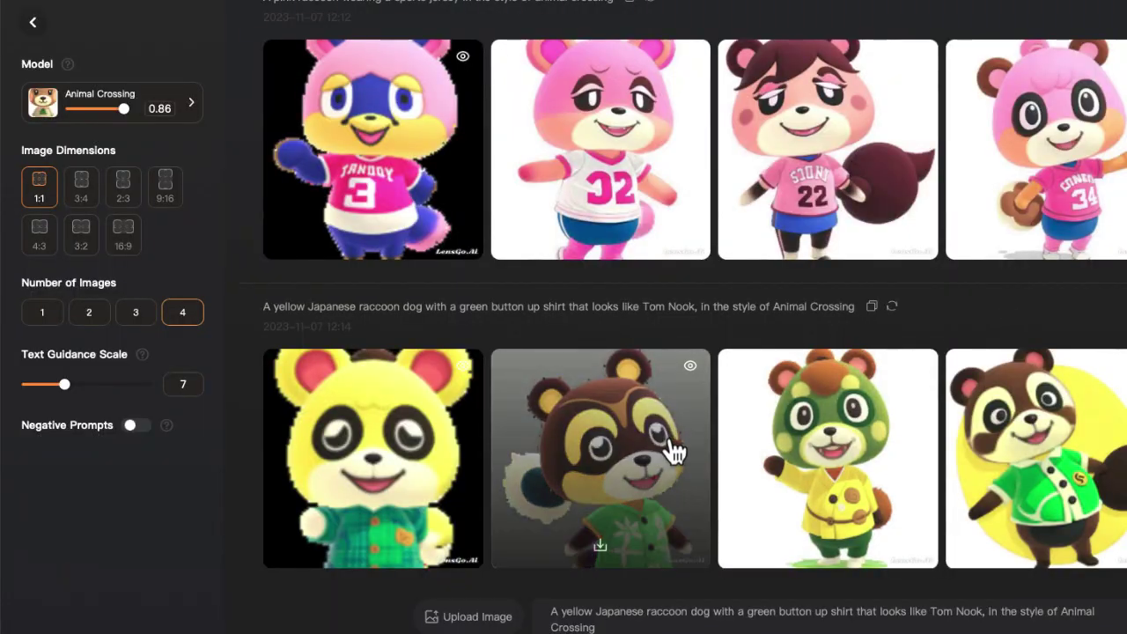
{"action": "left_click", "coordinate": [829, 409]}
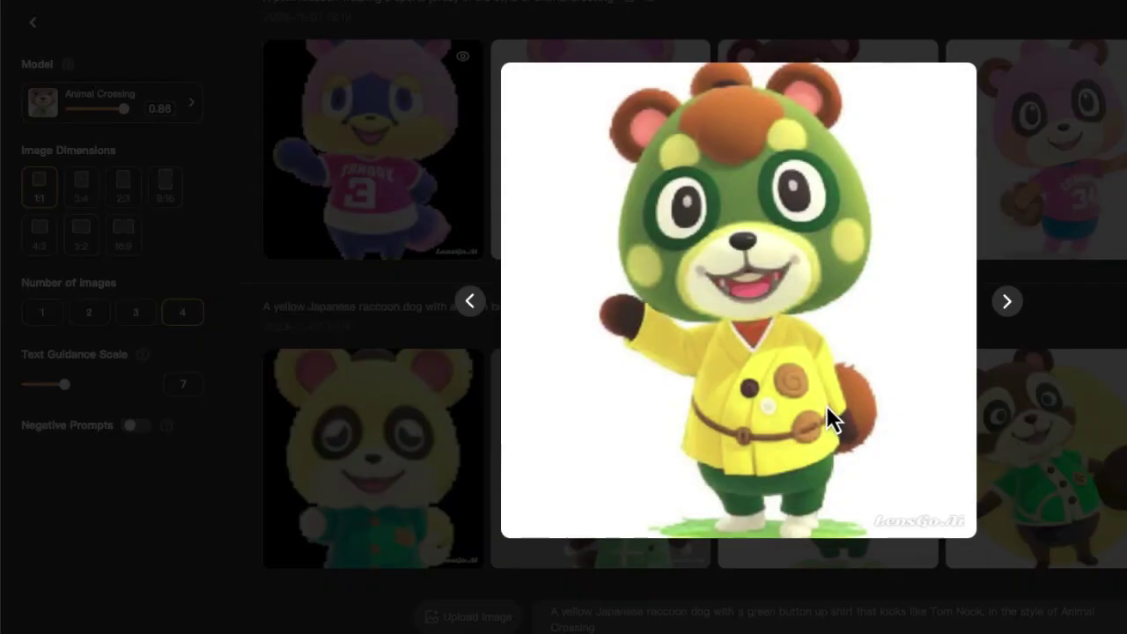
{"action": "left_click", "coordinate": [1007, 305]}
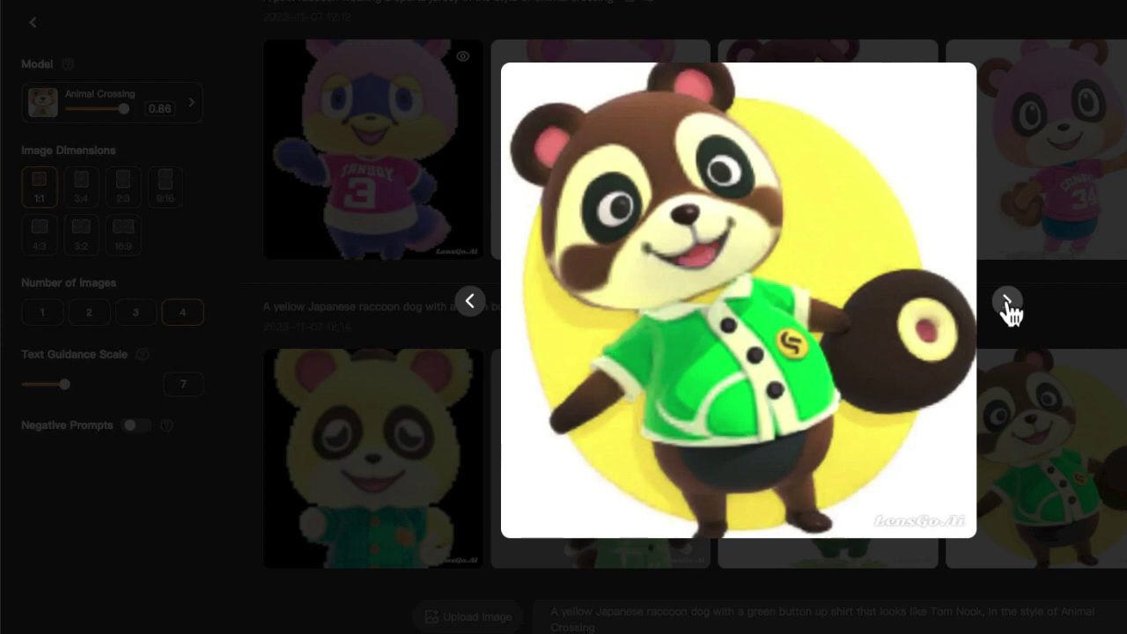
{"action": "left_click", "coordinate": [1077, 196]}
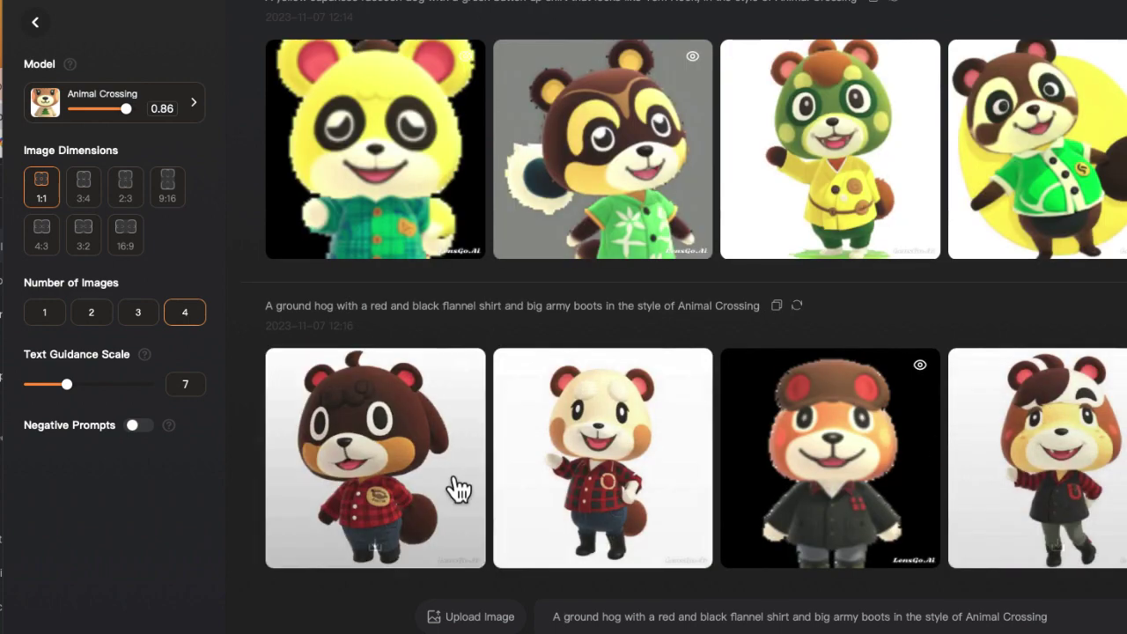
- Enlarge the groundhog results and browse all four red-and-black flannel-shirt images, back to the cream-faced one
{"action": "left_click", "coordinate": [438, 473]}
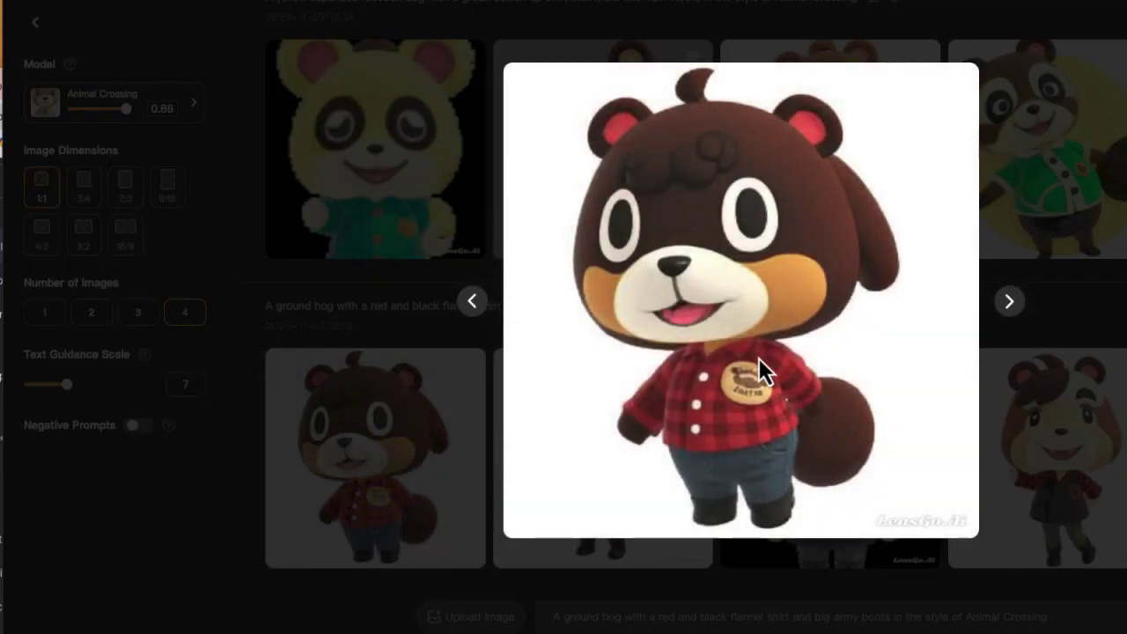
{"action": "left_click", "coordinate": [1013, 304]}
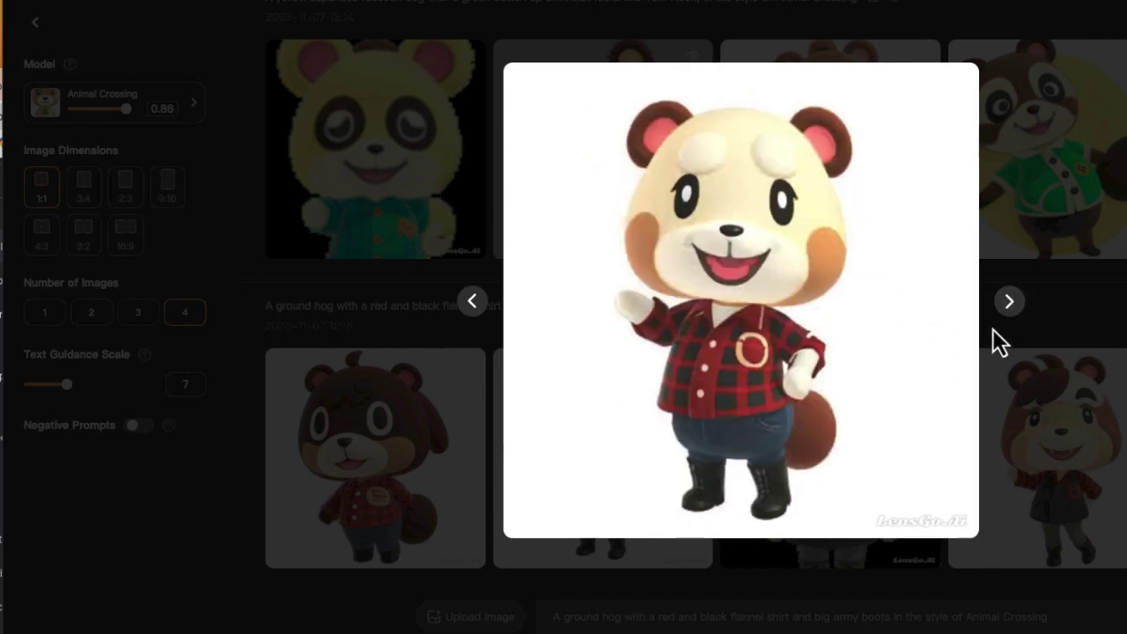
{"action": "left_click", "coordinate": [1008, 302]}
{"action": "left_click", "coordinate": [1009, 303]}
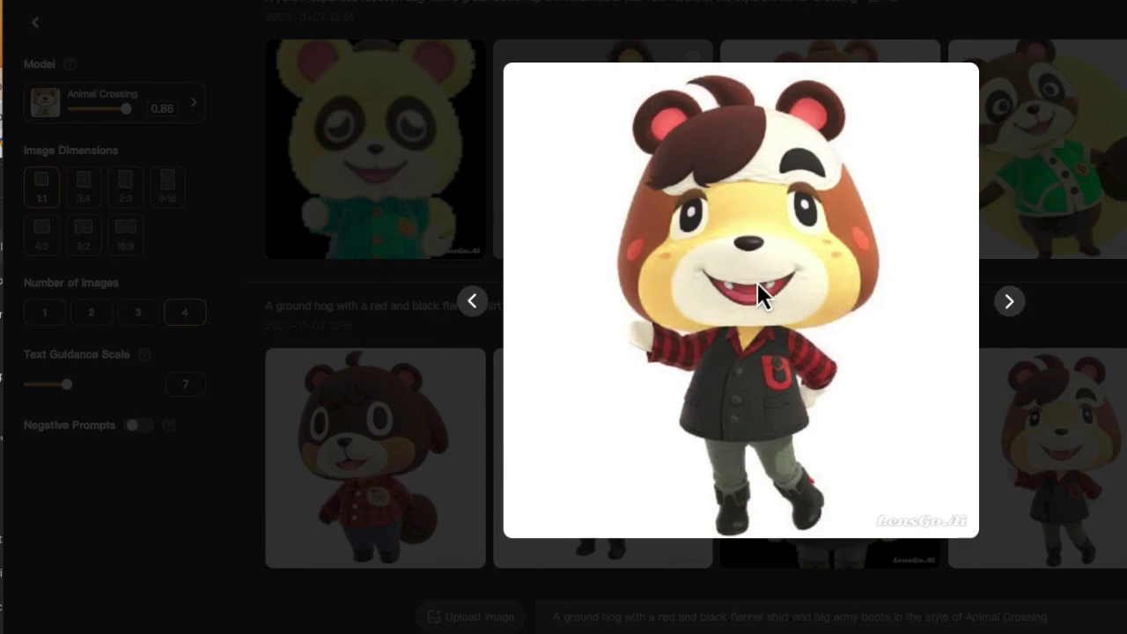
{"action": "left_click", "coordinate": [473, 303]}
{"action": "left_click", "coordinate": [473, 302]}
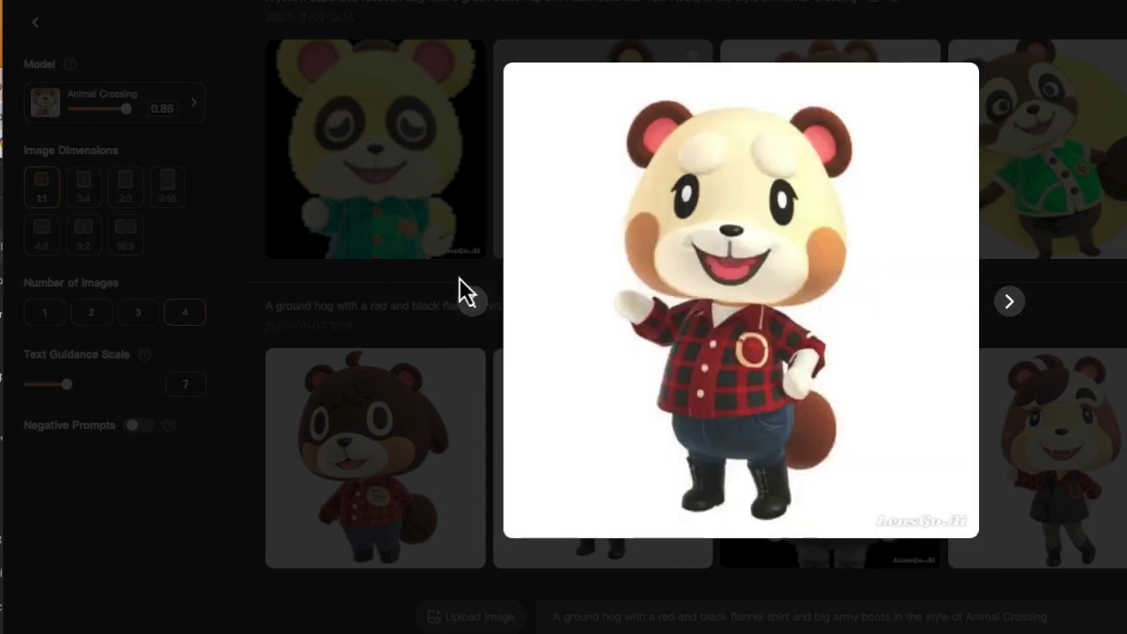
{"action": "left_click", "coordinate": [461, 292]}
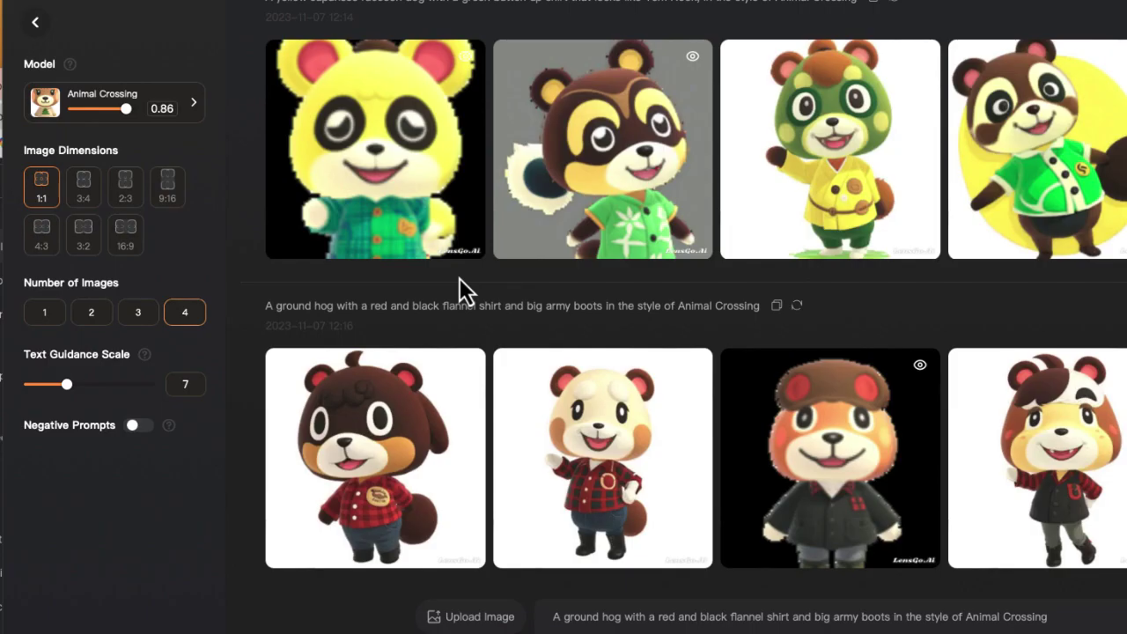